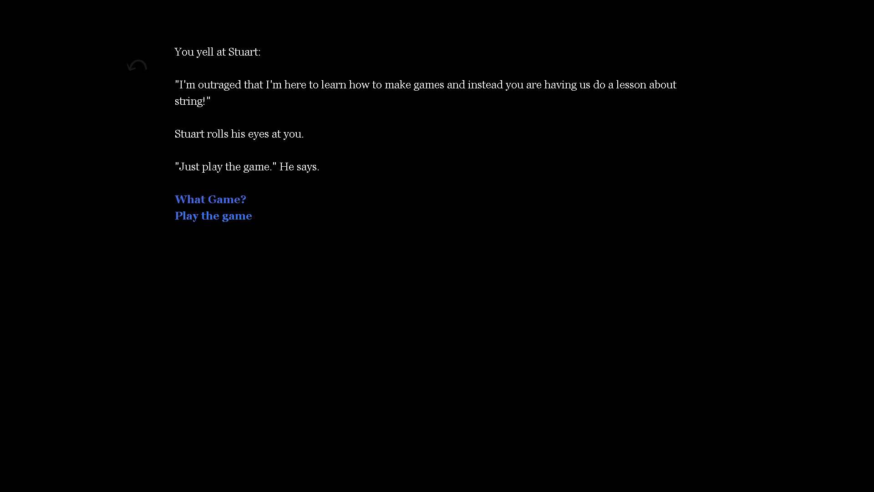
- Play the Twine example game onward through "I love it!" and "Great! Let's get started!", and leave full screen
click(205, 198)
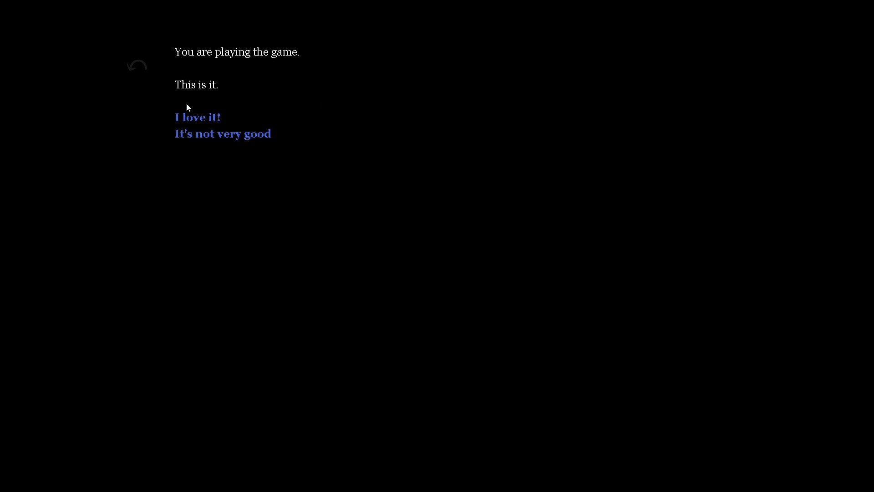
click(192, 119)
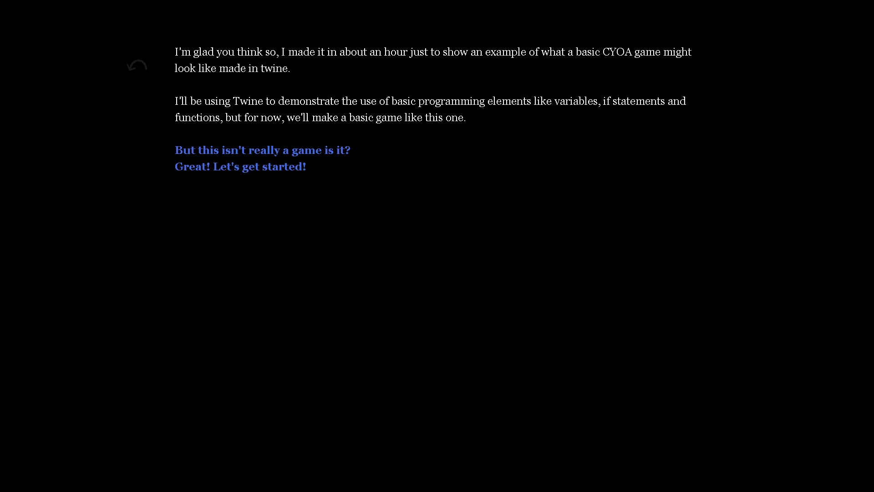
click(216, 166)
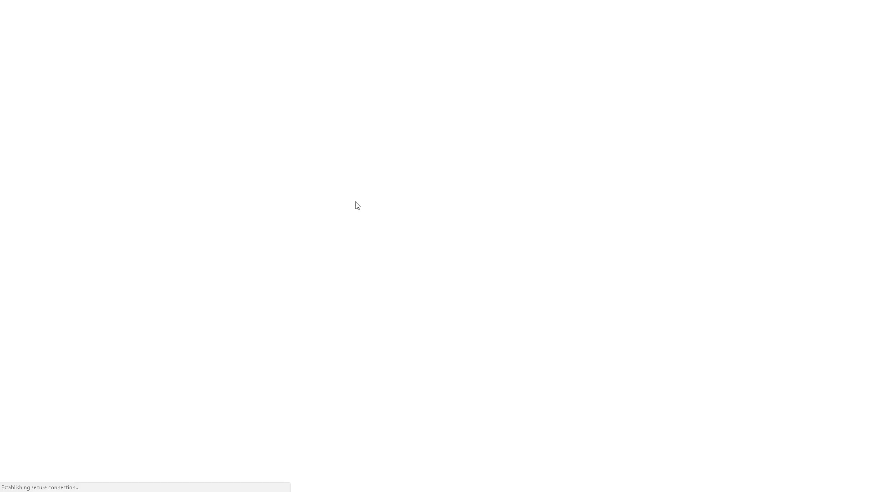
key(Escape)
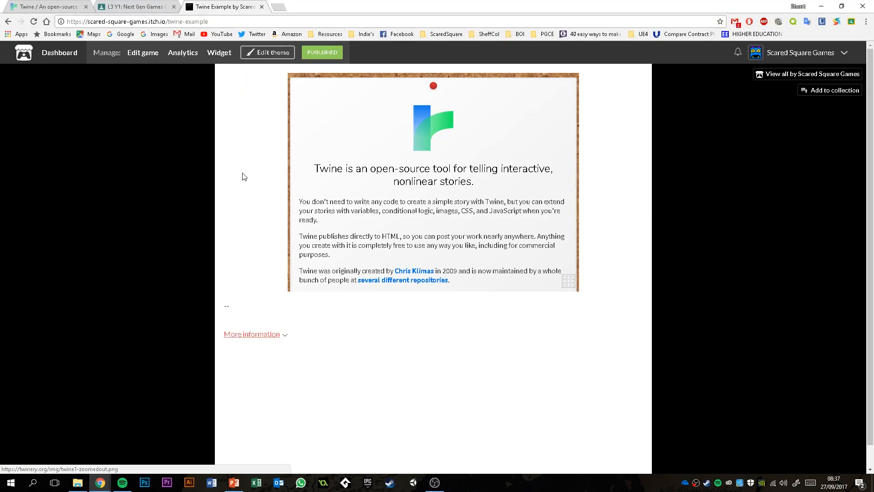
- Bring up the Twine homepage and briefly present the PowerPoint slide showing the twinery.org address
click(44, 7)
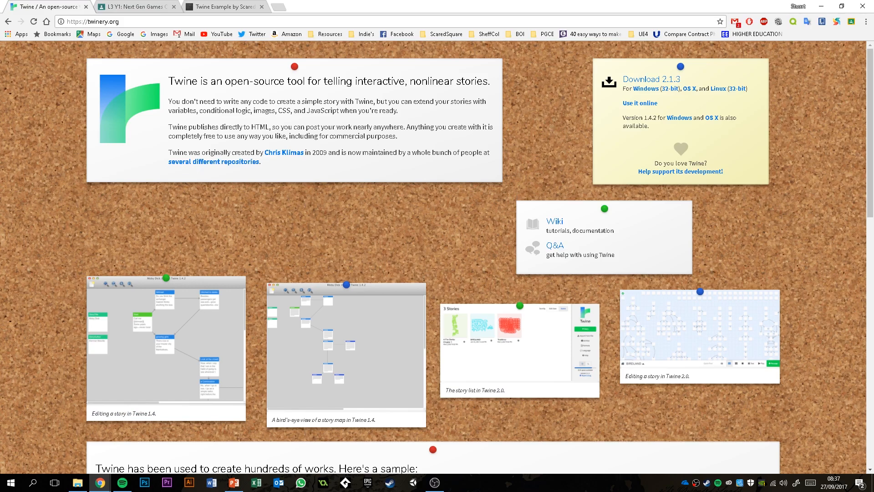
key(alt+Tab)
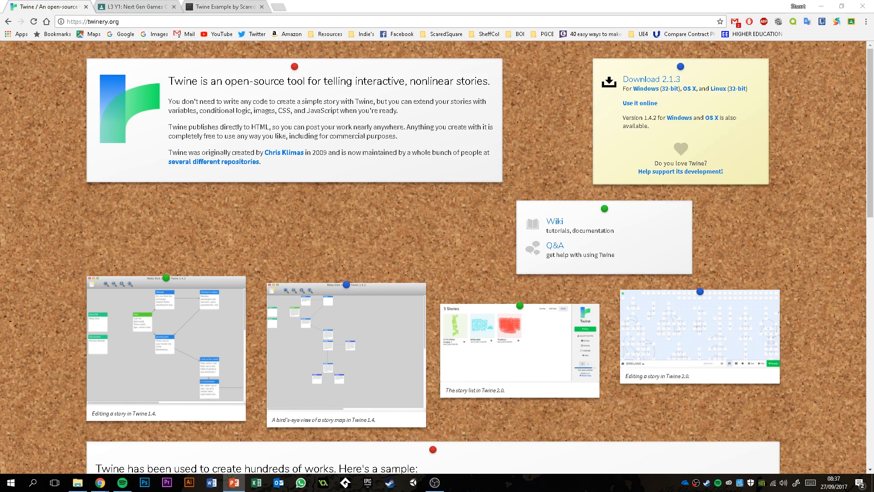
key(shift+F5)
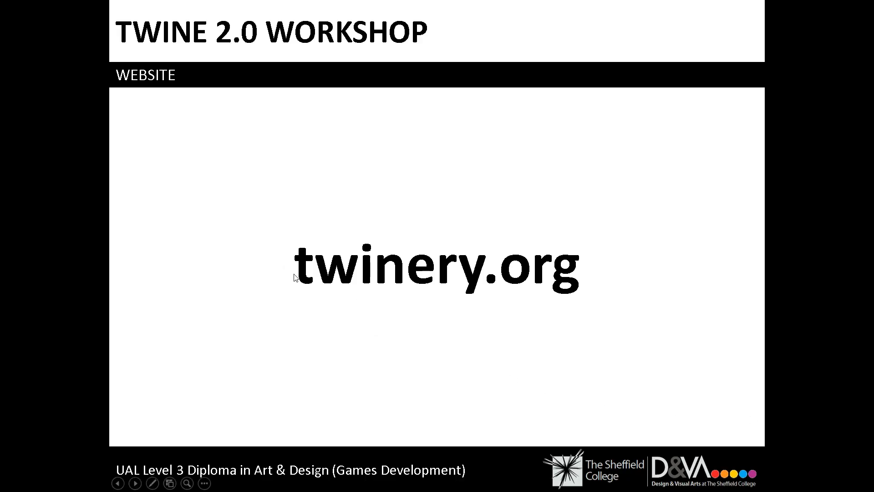
key(alt+Tab)
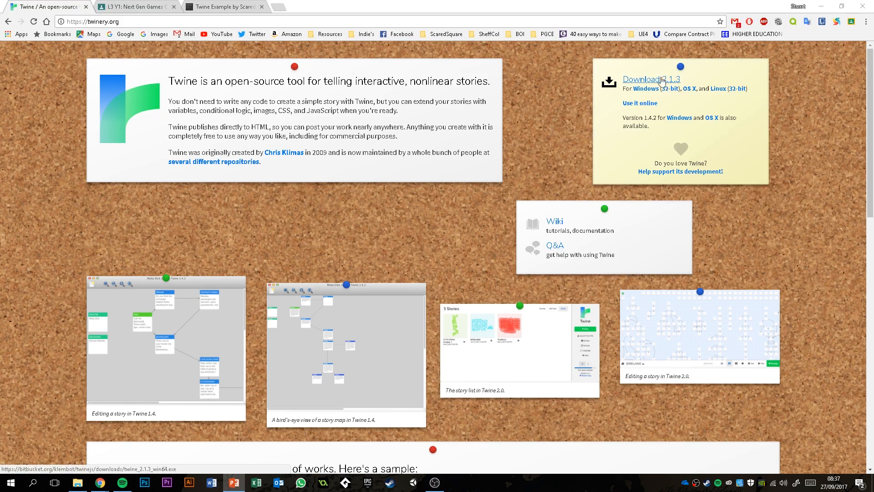
- Look through the Twine homepage, including the editor screenshots, sample works and testimonials
scroll(458, 196, down, 1)
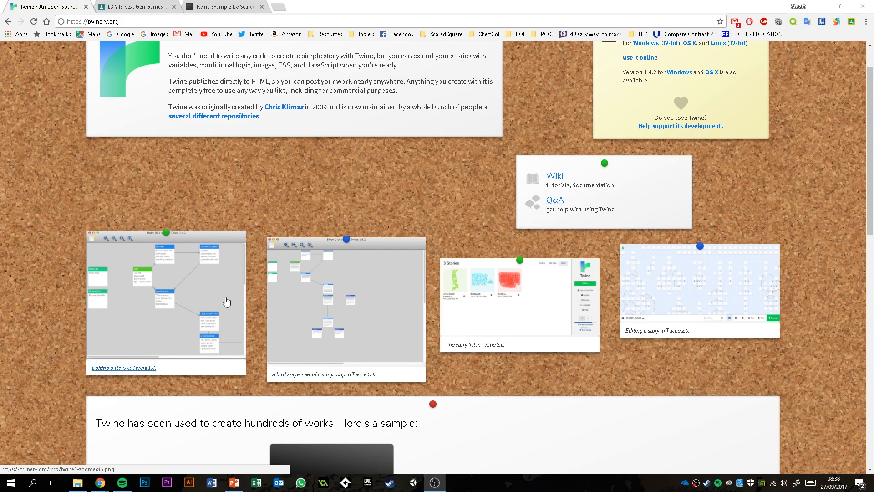
scroll(654, 313, down, 2)
scroll(558, 265, down, 2)
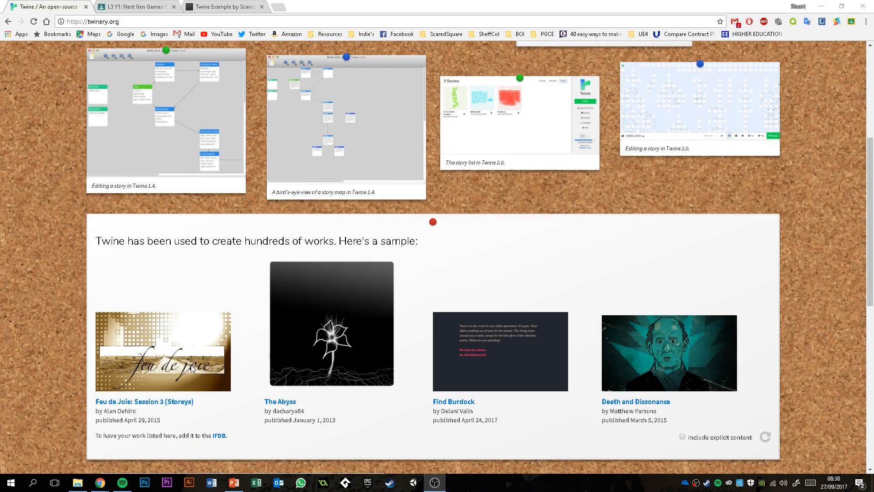
scroll(539, 376, down, 9)
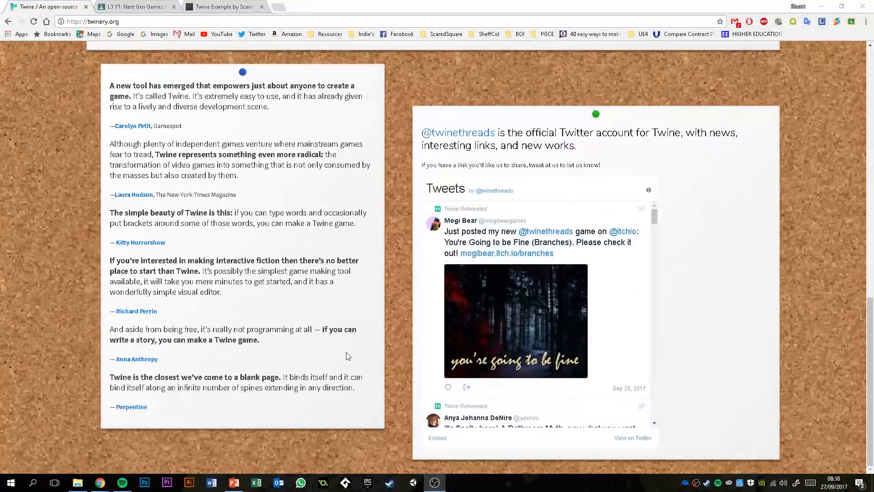
scroll(349, 362, up, 12)
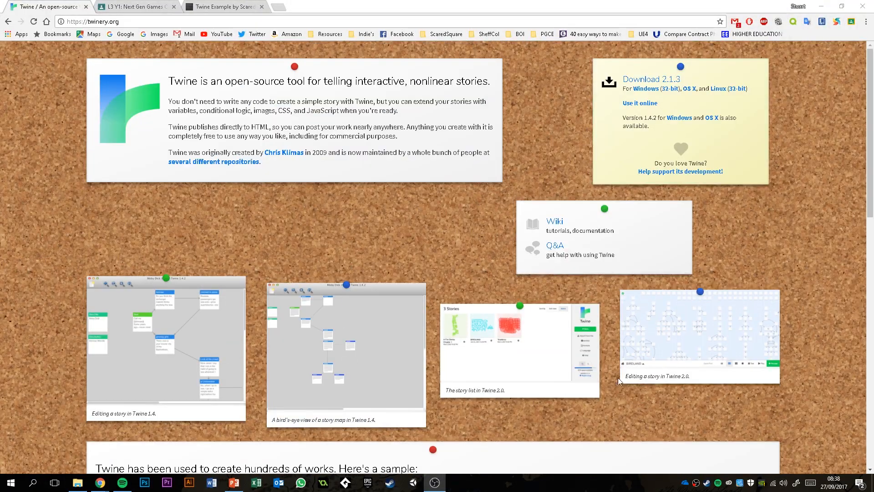
- Open the Twine Wiki in a new tab and look over its documentation, story format and publishing sections
right_click(556, 220)
click(569, 226)
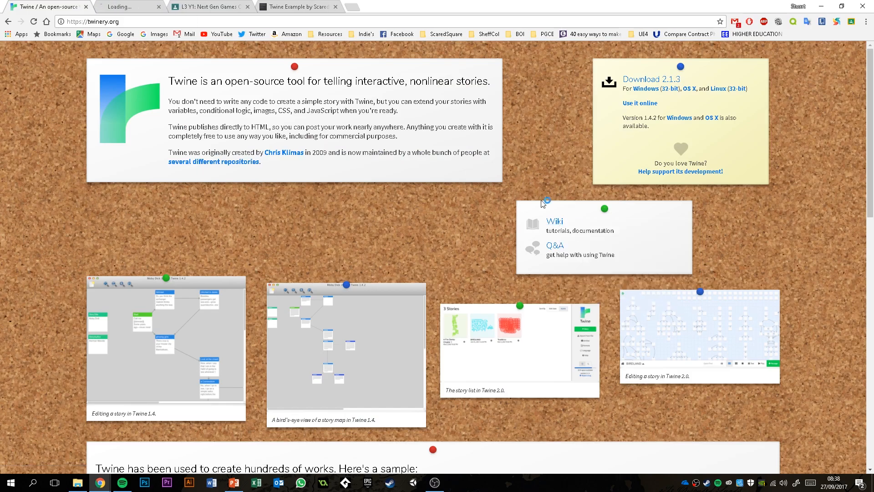
click(145, 7)
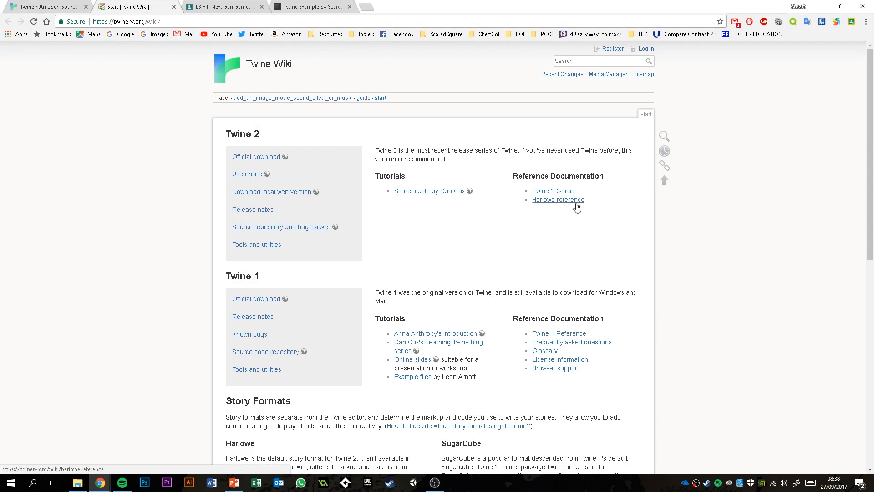
scroll(313, 245, down, 2)
scroll(313, 246, down, 4)
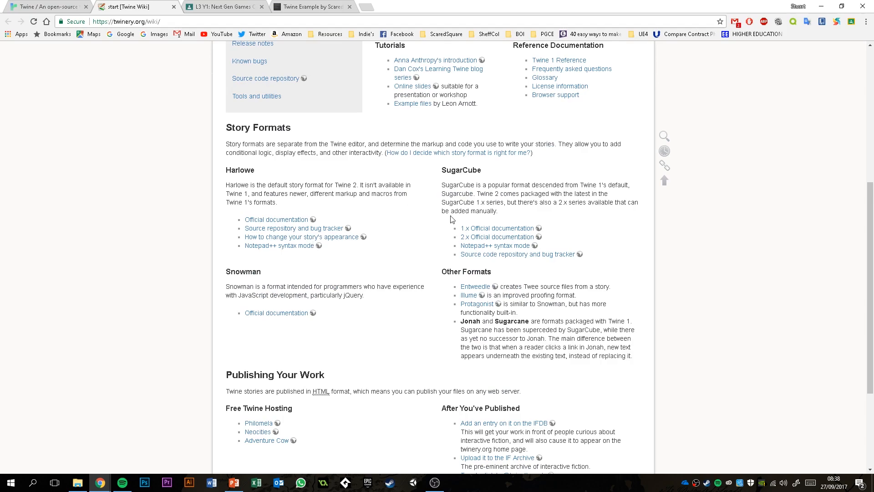
scroll(323, 193, down, 4)
scroll(314, 198, up, 10)
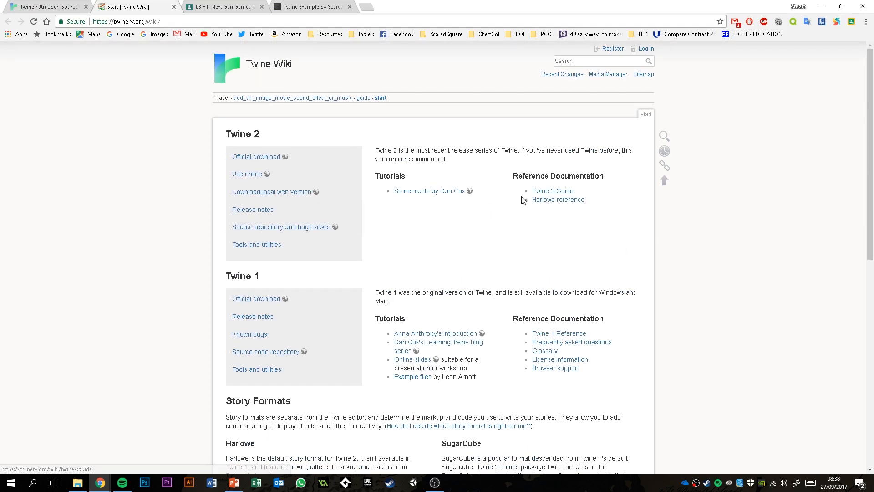
- Open the Twine 2 Guide and review its learning topics, how-to topics and reference pages
click(552, 192)
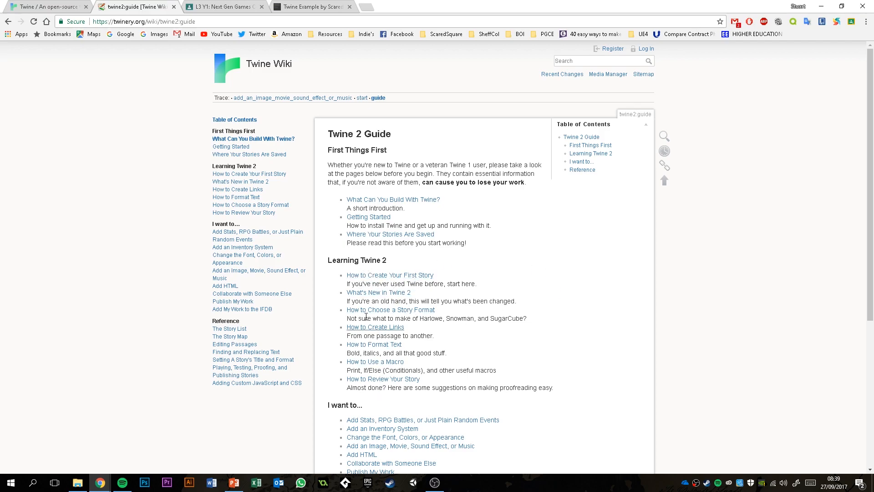
scroll(329, 350, down, 3)
scroll(329, 350, down, 2)
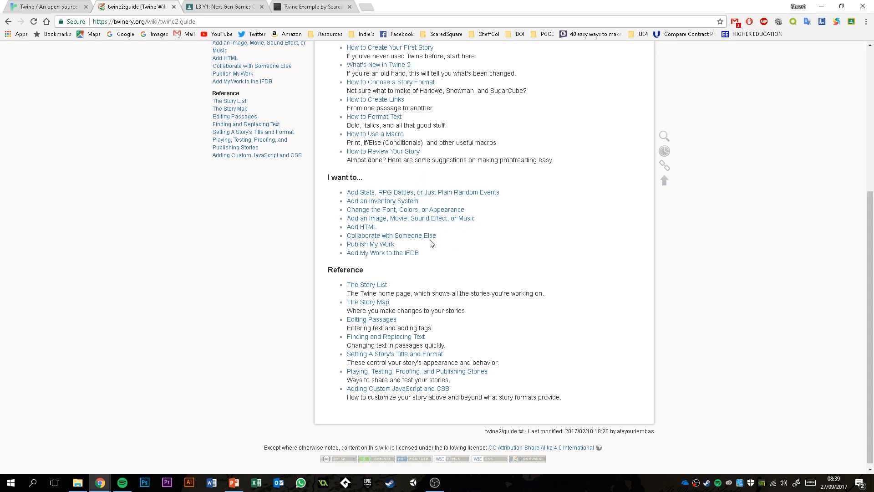
scroll(477, 285, up, 5)
scroll(463, 312, down, 4)
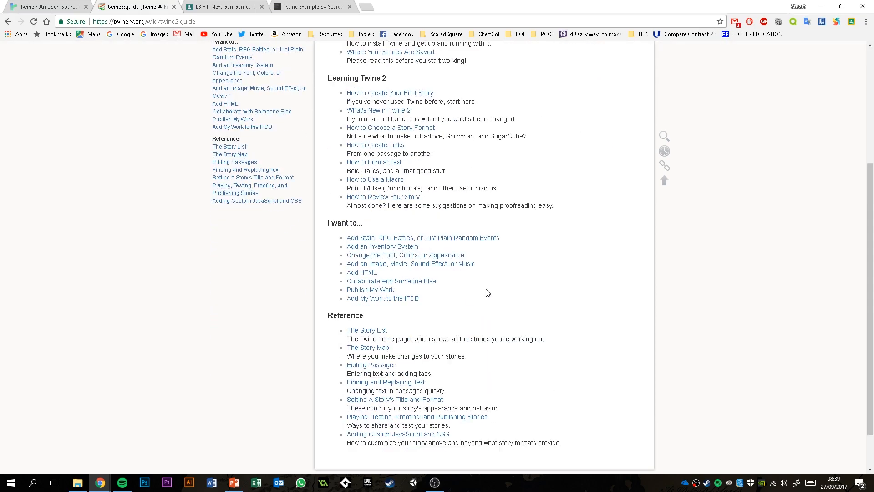
scroll(375, 196, up, 5)
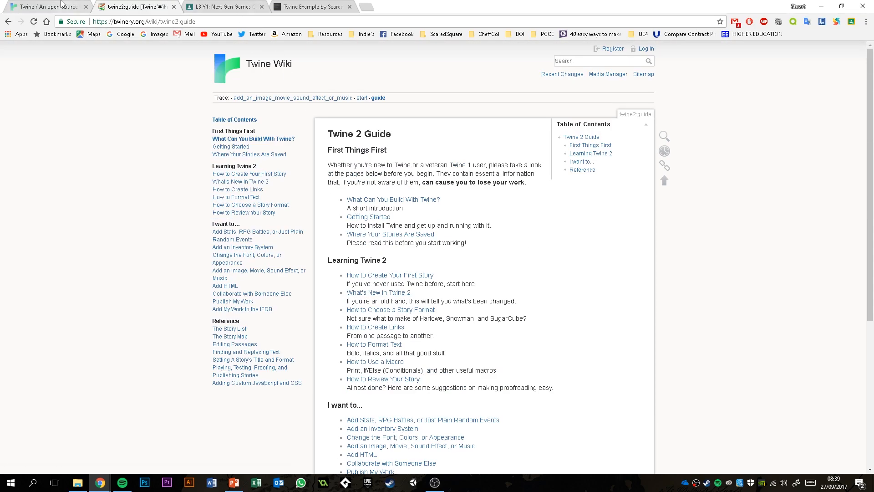
- Return to the Twine homepage and open the online version of Twine in a new tab
click(62, 5)
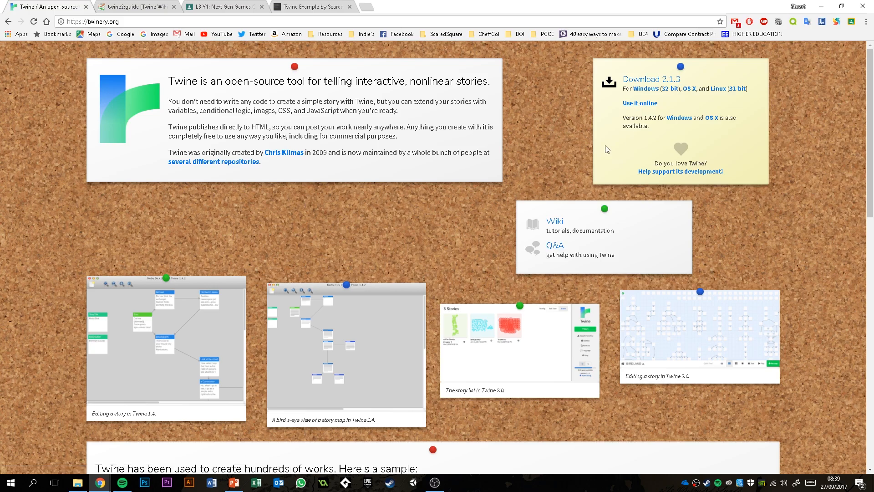
right_click(639, 103)
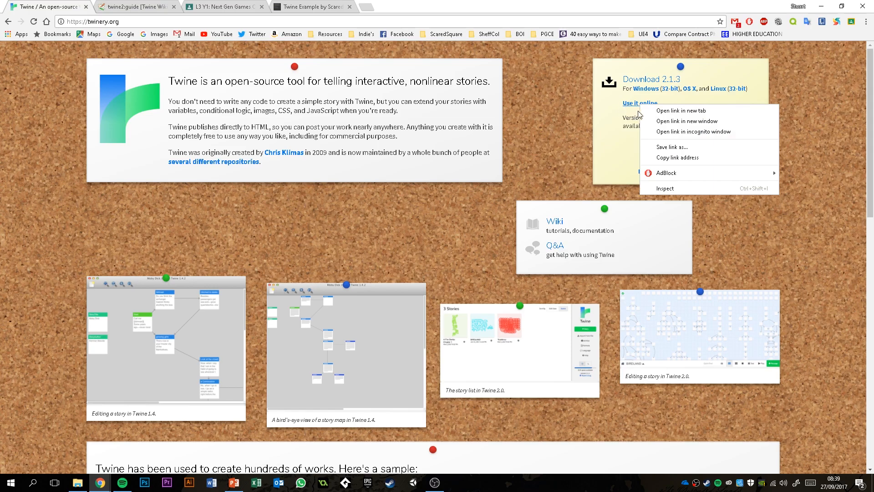
click(672, 111)
click(211, 5)
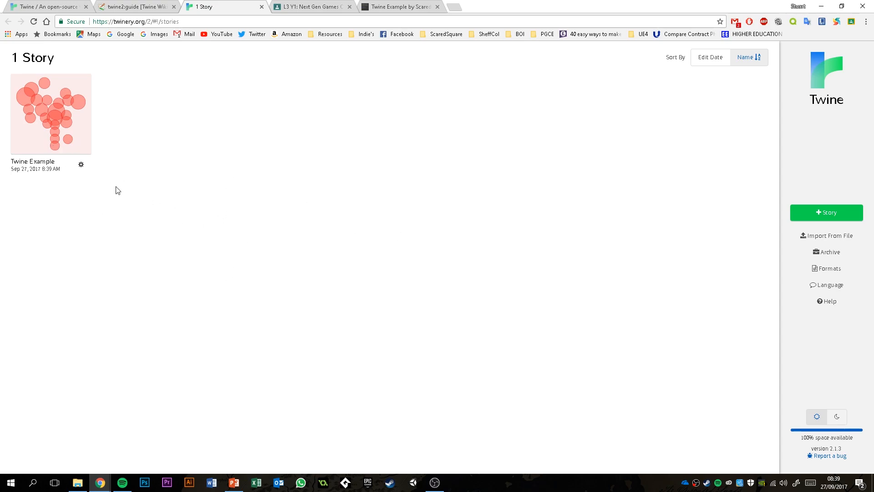
- Examine how the passages link together in the Twine Example story's map, and return to the story list
click(45, 132)
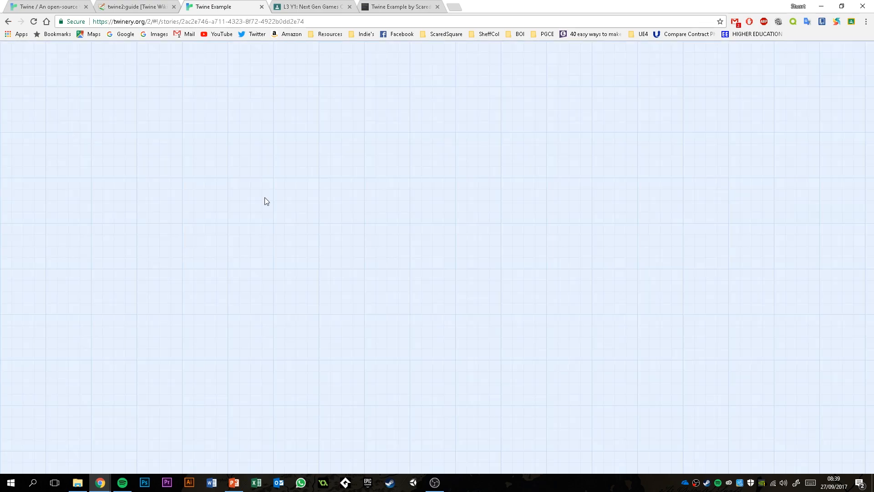
scroll(422, 264, up, 2)
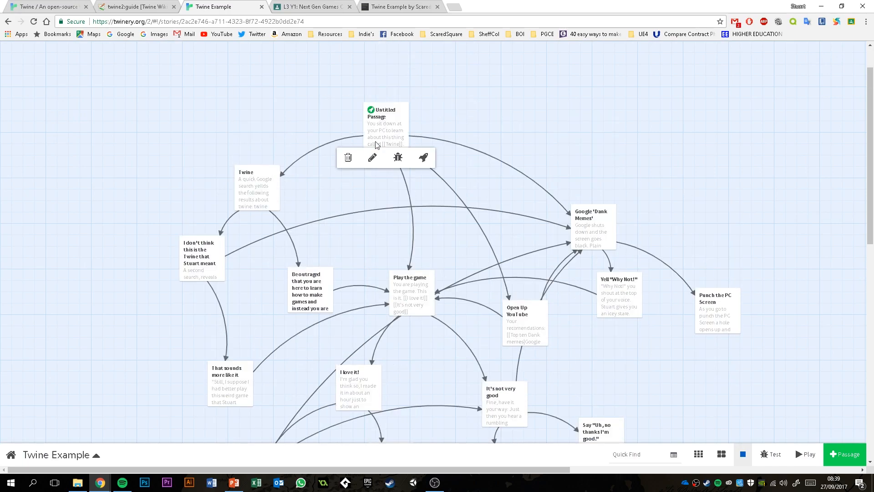
mouse_move(248, 199)
mouse_move(202, 257)
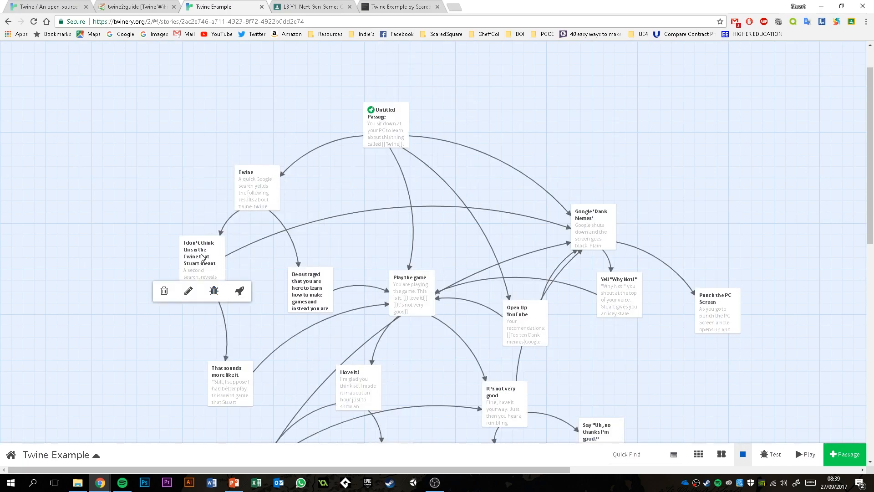
mouse_move(319, 301)
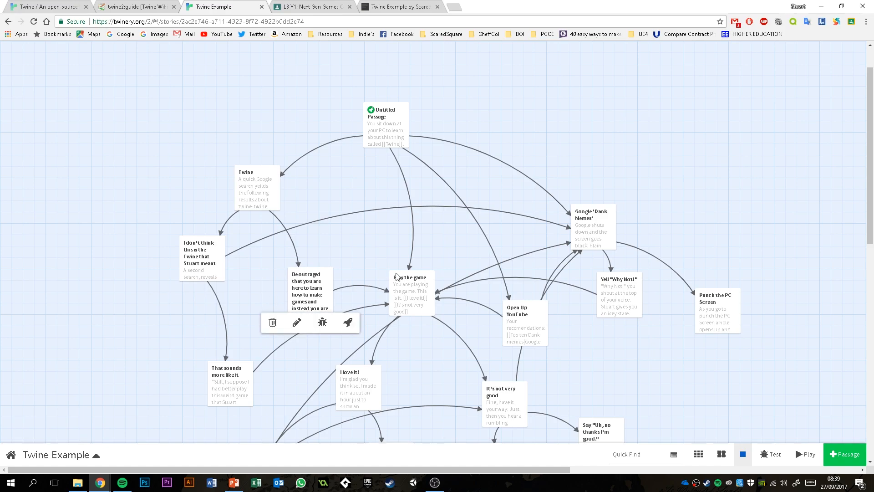
scroll(419, 296, down, 6)
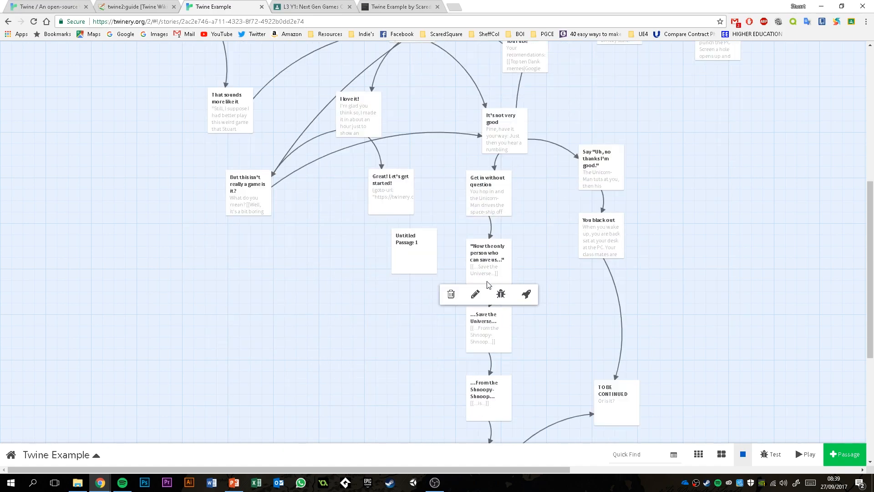
scroll(487, 283, up, 7)
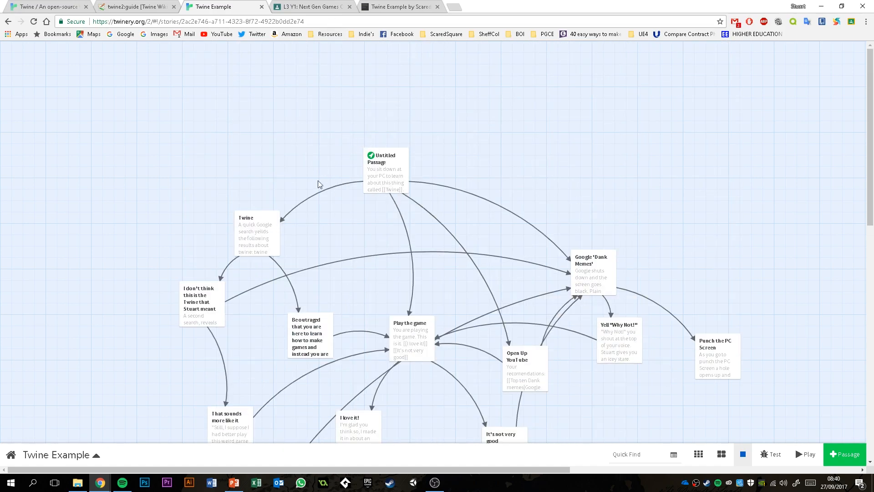
scroll(479, 243, down, 1)
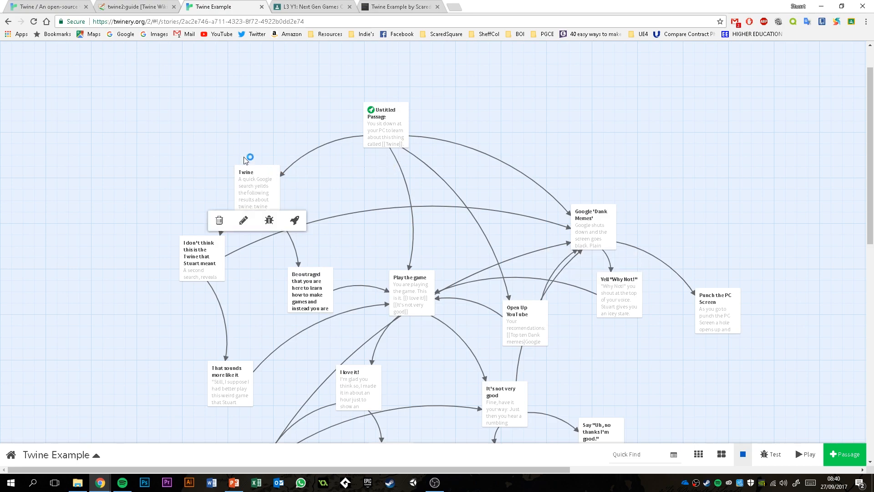
click(11, 454)
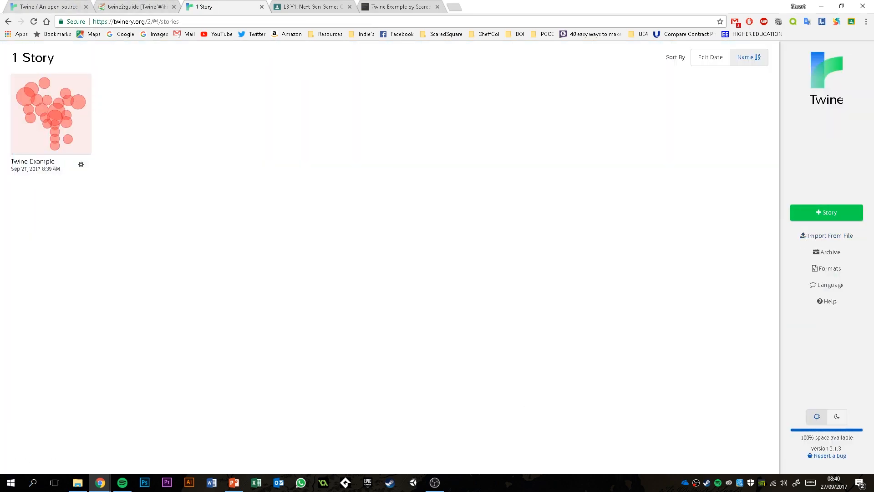
key(alt+Tab)
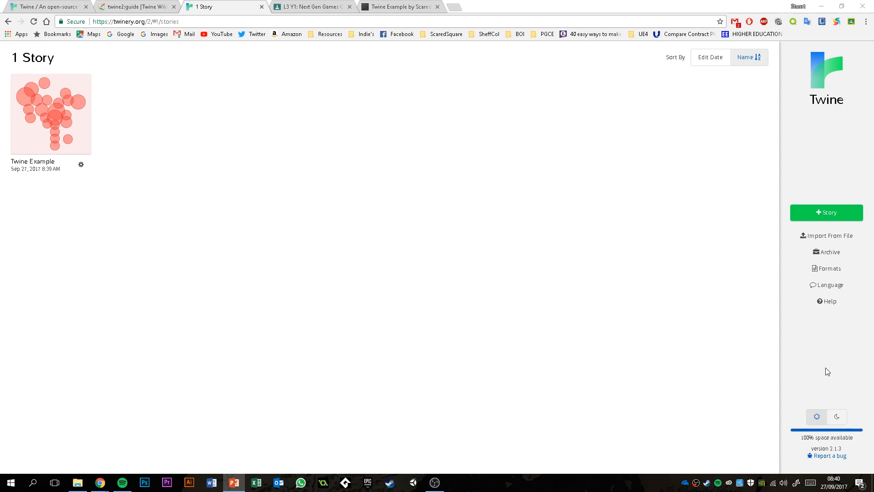
- Create a new story named "Normal Day" and move its starting passage higher on the story map
click(825, 217)
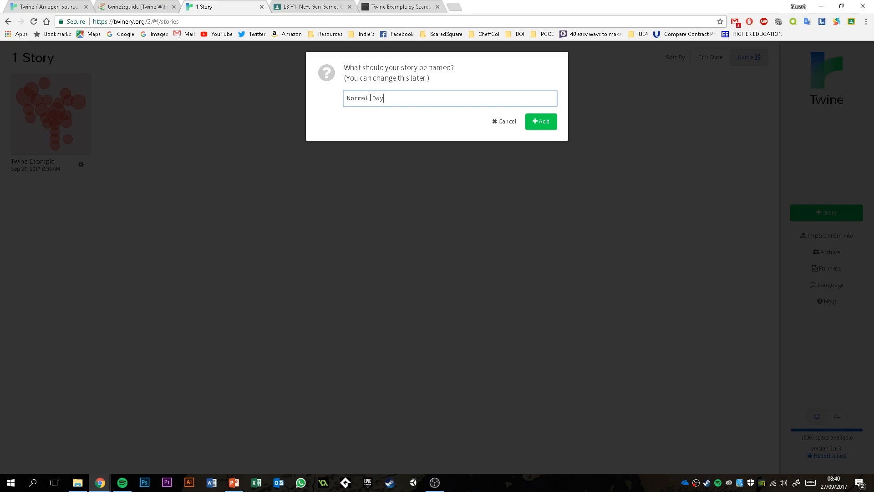
click(544, 121)
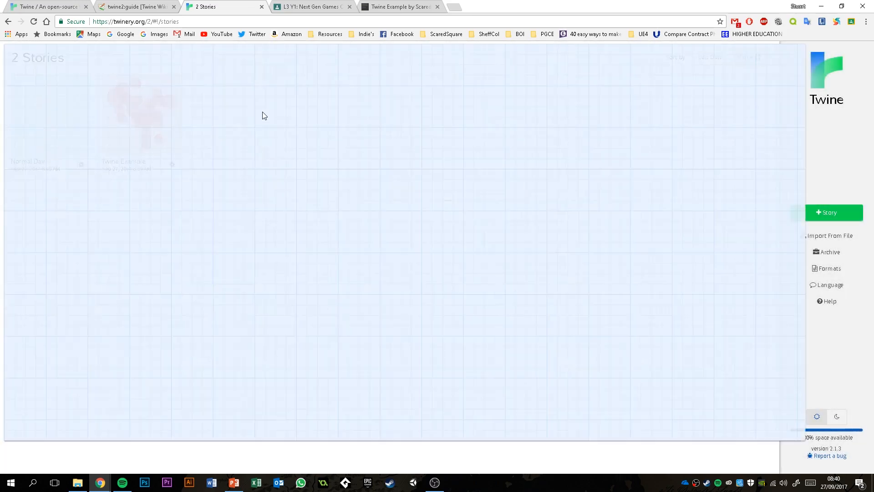
drag(422, 225, 441, 194)
drag(450, 197, 446, 179)
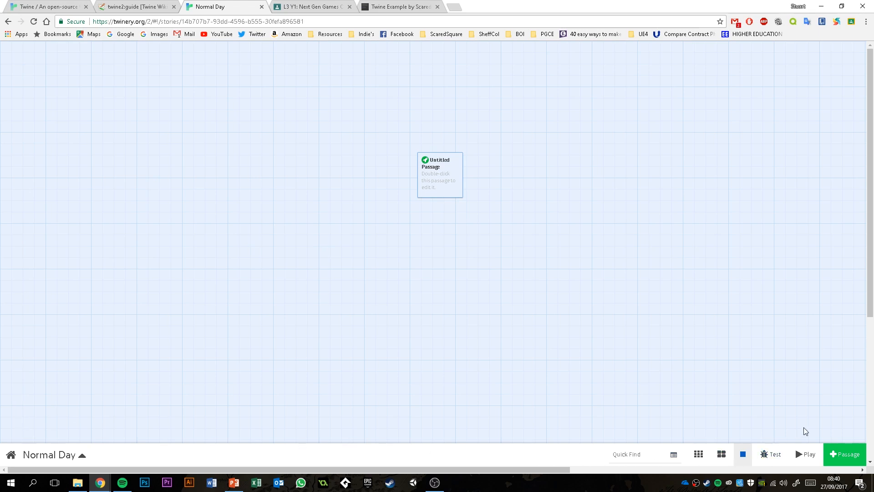
- Try out different positions for the starting passage on the story map
mouse_move(428, 174)
mouse_down()
mouse_move(430, 187)
mouse_move(378, 161)
mouse_move(415, 165)
mouse_up()
mouse_move(415, 166)
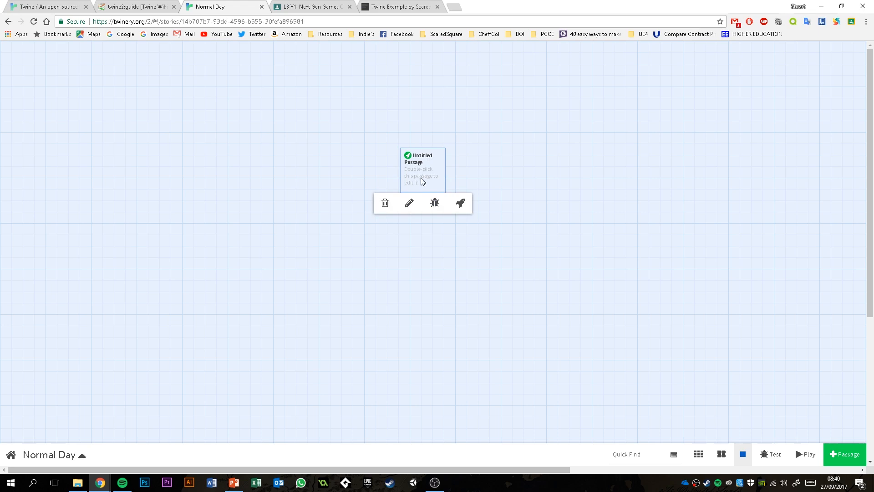
drag(420, 178, 370, 155)
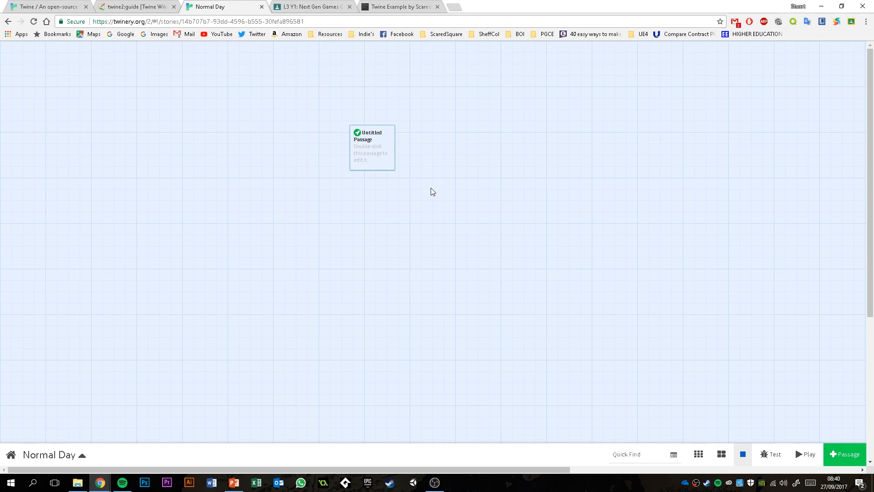
drag(385, 160, 406, 228)
drag(305, 200, 322, 217)
scroll(321, 218, down, 5)
scroll(322, 218, up, 5)
scroll(322, 217, down, 5)
scroll(322, 221, up, 5)
scroll(322, 221, down, 5)
scroll(322, 221, up, 5)
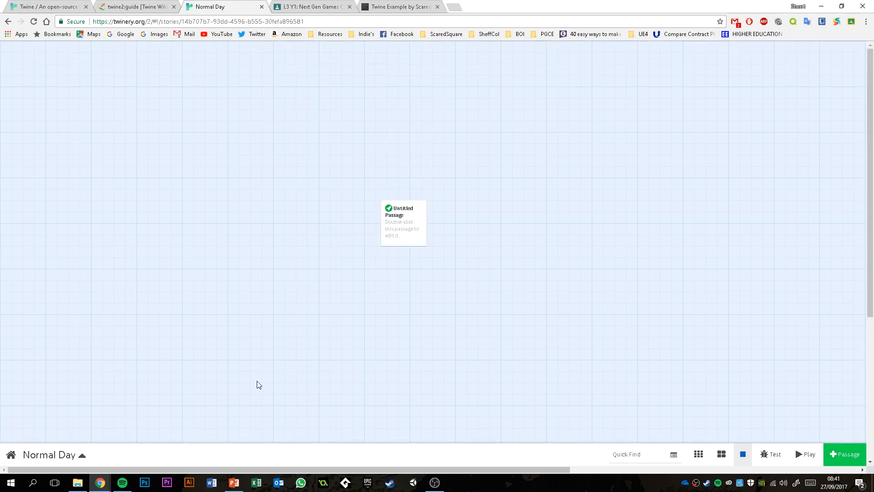
- View the Find and Replace options for the story and close them without searching
drag(870, 286, 409, 338)
click(642, 454)
click(674, 455)
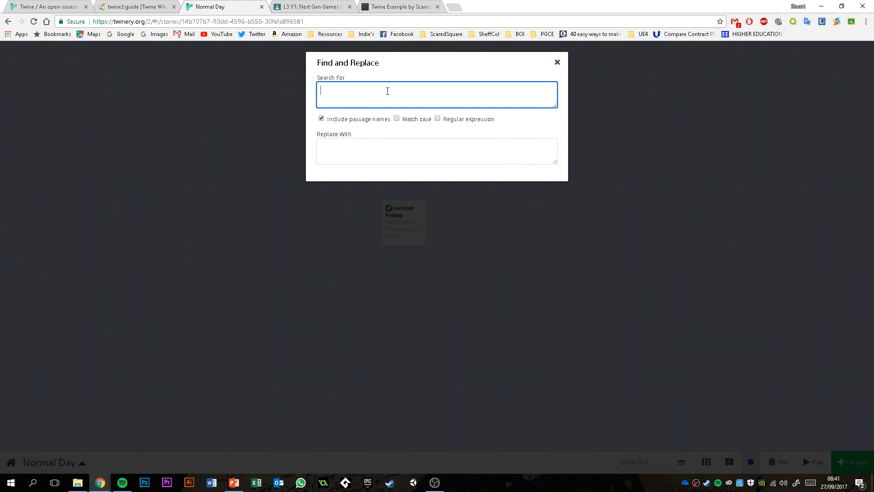
click(557, 62)
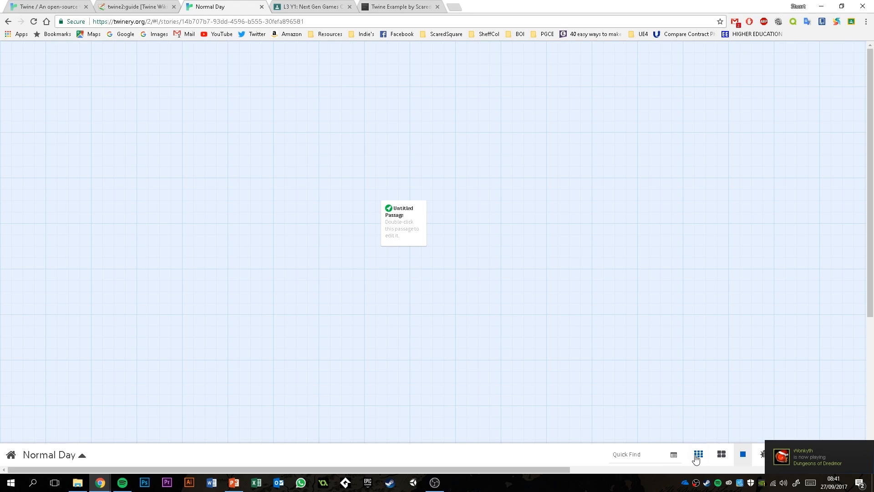
- Compare the three zoom levels of the story map, moving the starting passage at each, and return to the closest one
click(697, 455)
click(721, 454)
click(743, 454)
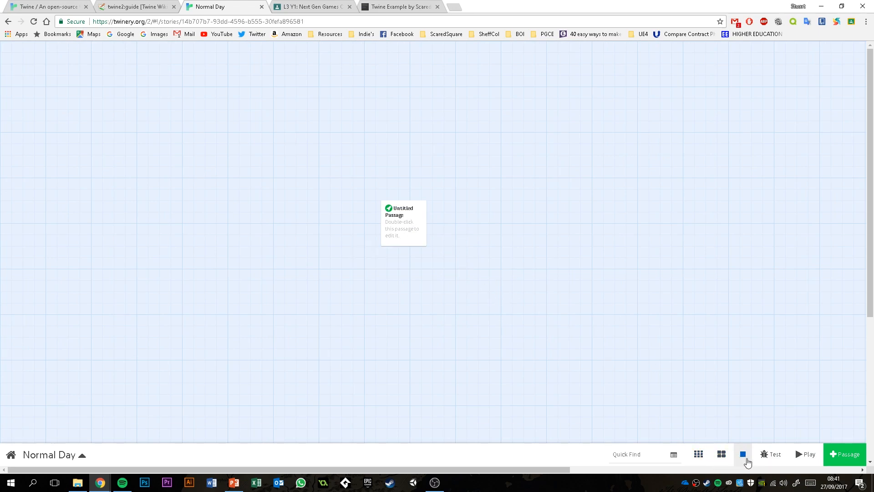
click(723, 456)
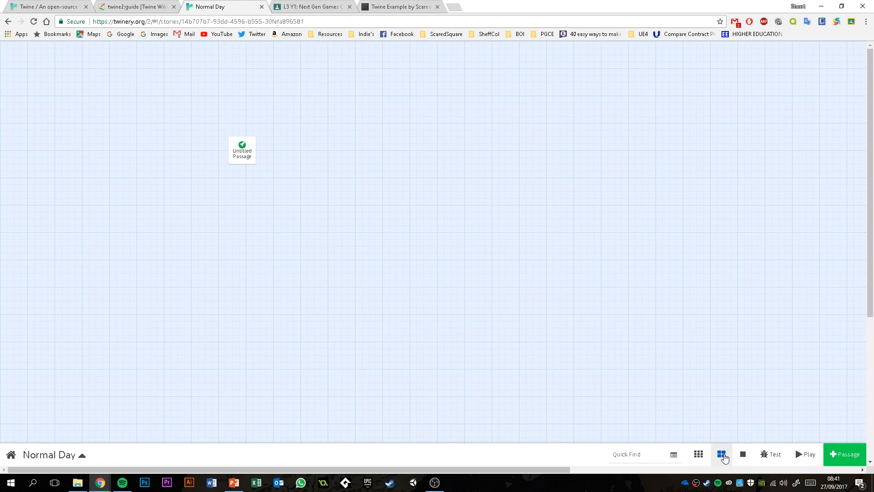
drag(242, 152, 226, 134)
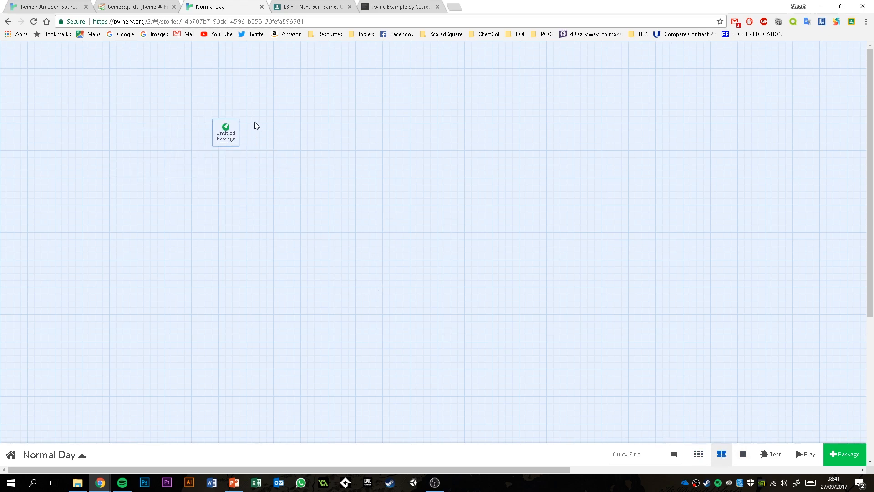
click(698, 455)
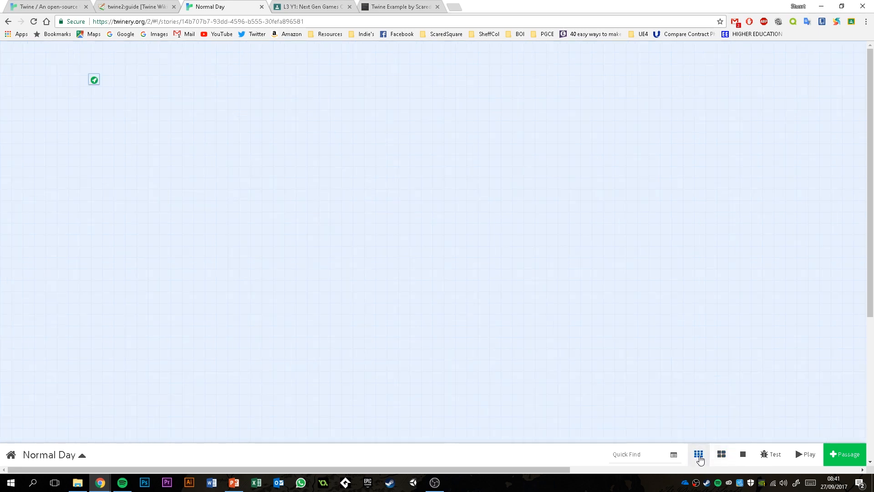
drag(92, 82, 146, 106)
click(742, 454)
mouse_move(578, 272)
drag(578, 272, 387, 182)
- Review the story statistics for characters, words, passages, links and broken links, and close them
click(81, 457)
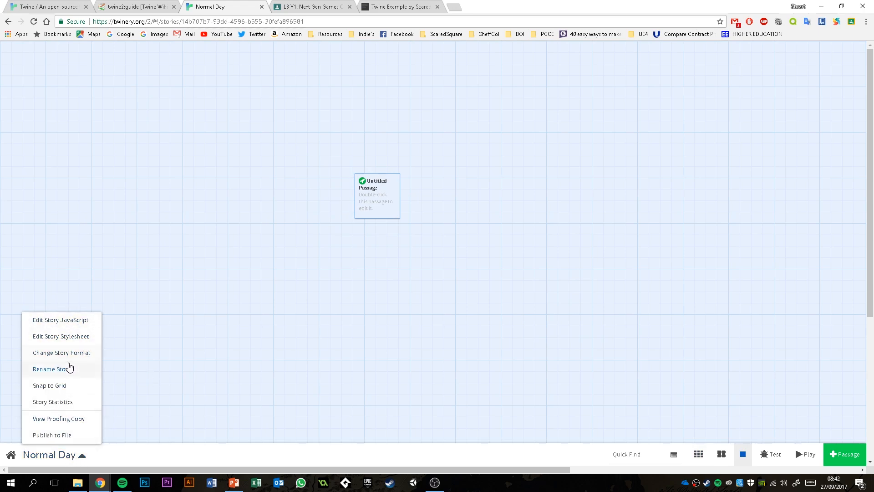
click(53, 402)
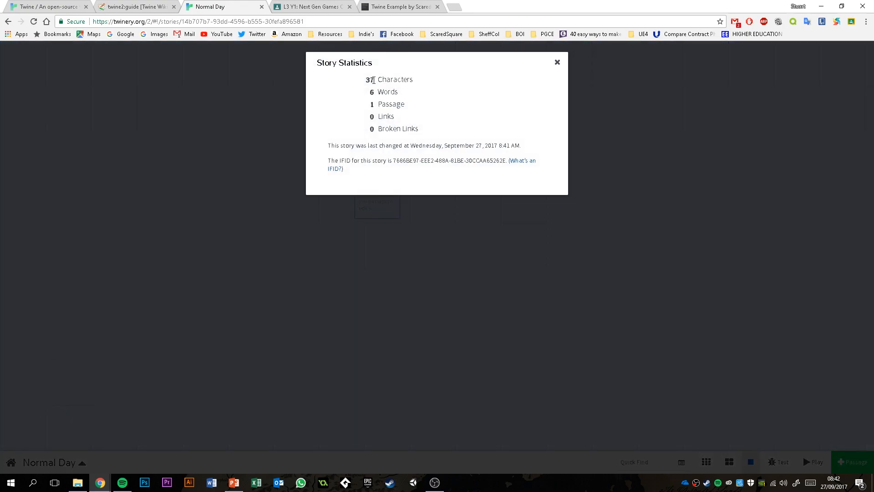
drag(365, 83, 388, 92)
click(373, 107)
drag(378, 128, 390, 145)
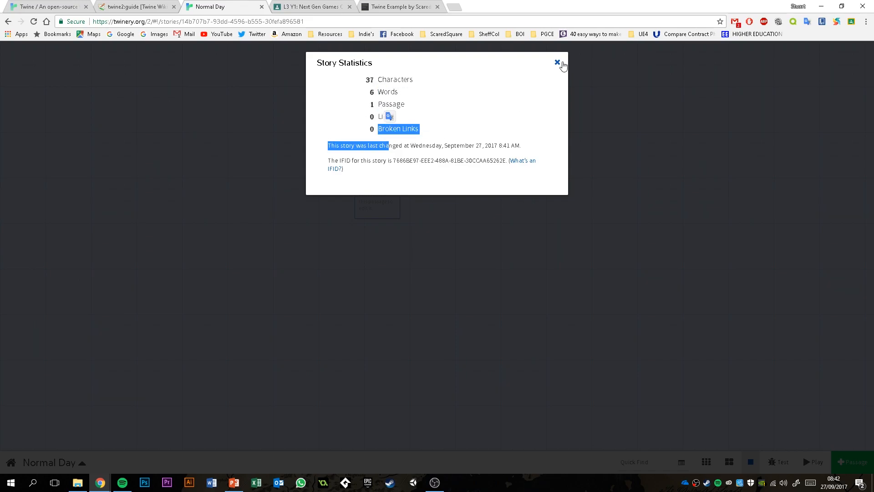
click(557, 62)
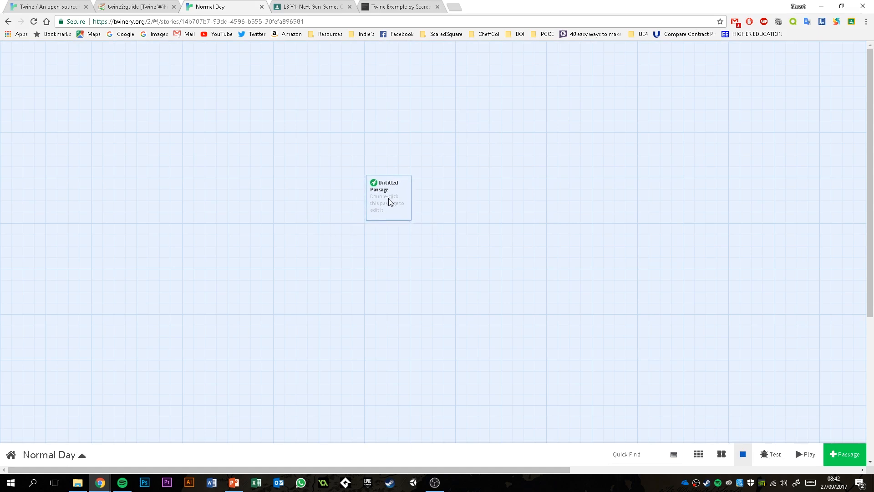
- Turn on Snap to Grid for the story and move the starting passage so it aligns with the grid
drag(389, 200, 387, 200)
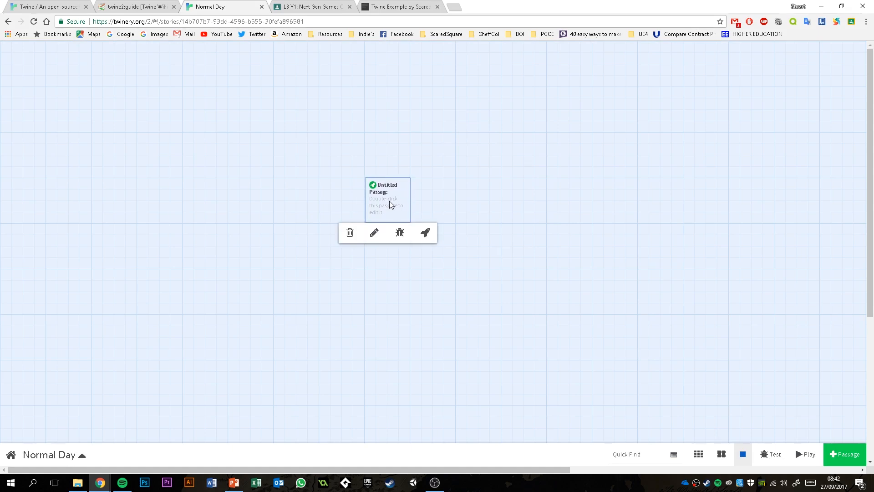
click(83, 455)
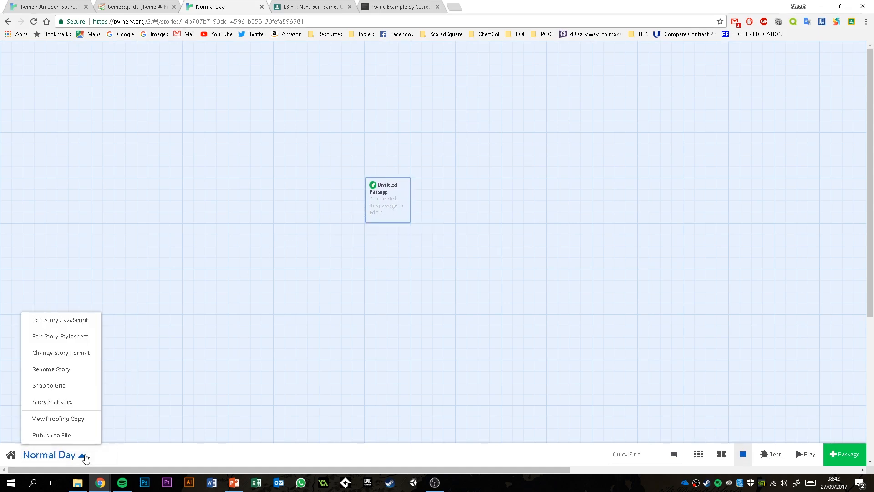
click(53, 386)
drag(383, 201, 340, 198)
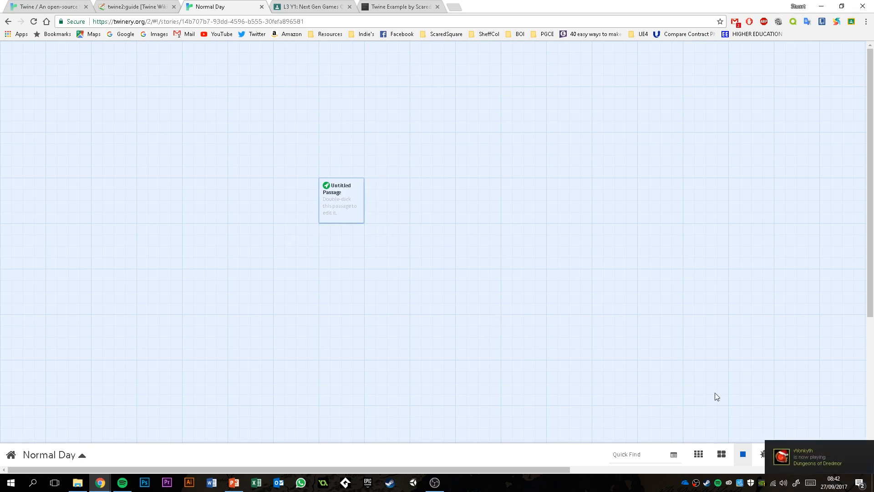
click(824, 452)
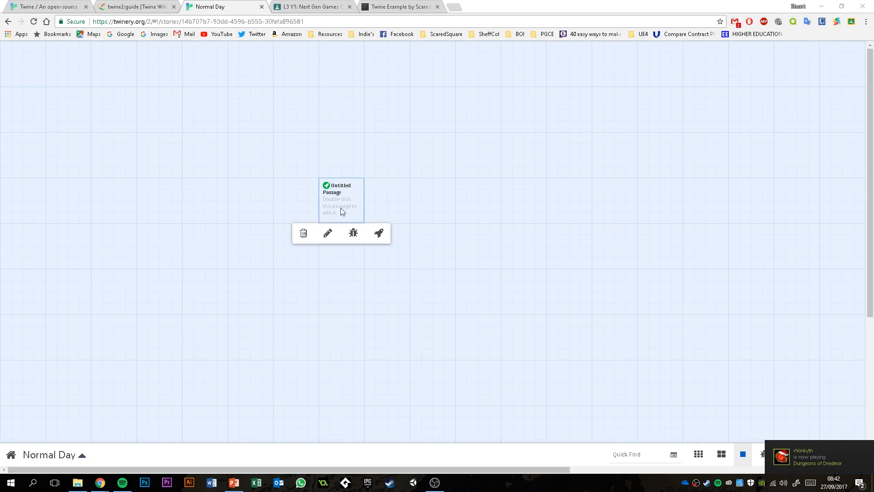
drag(342, 211, 380, 217)
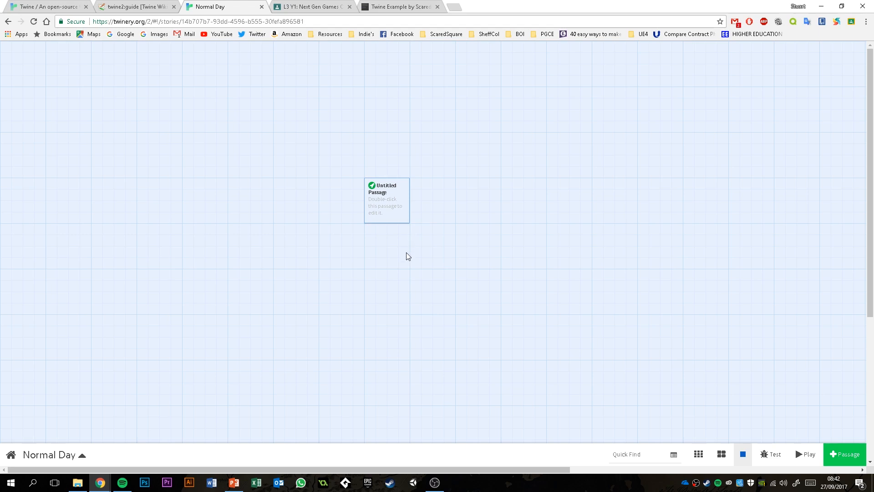
- Add two new passages and spread them out in a row beside the starting passage
mouse_move(396, 202)
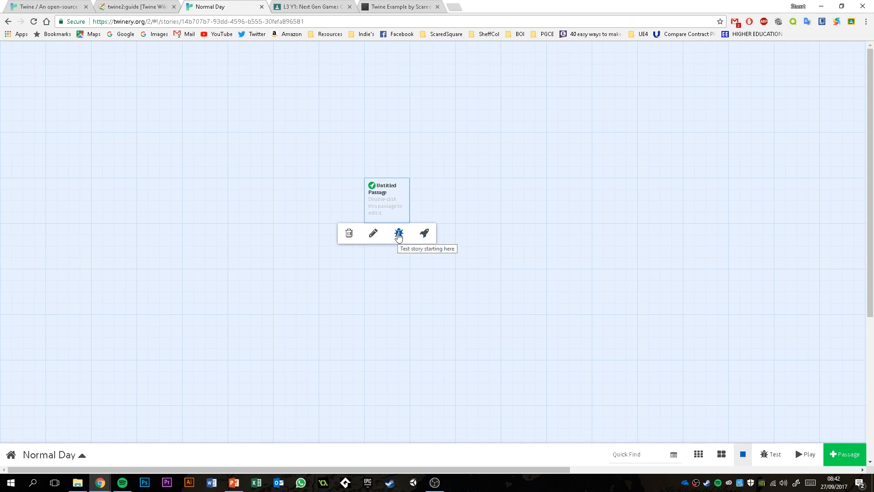
click(841, 456)
click(841, 455)
drag(421, 211, 636, 210)
drag(409, 257, 487, 200)
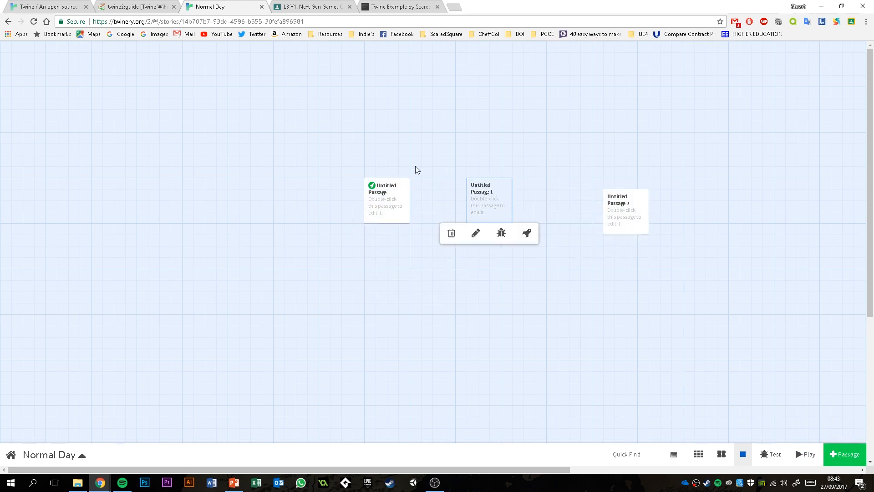
- Delete Untitled Passage 2 and Untitled Passage 1, keeping only the starting passage
mouse_move(371, 222)
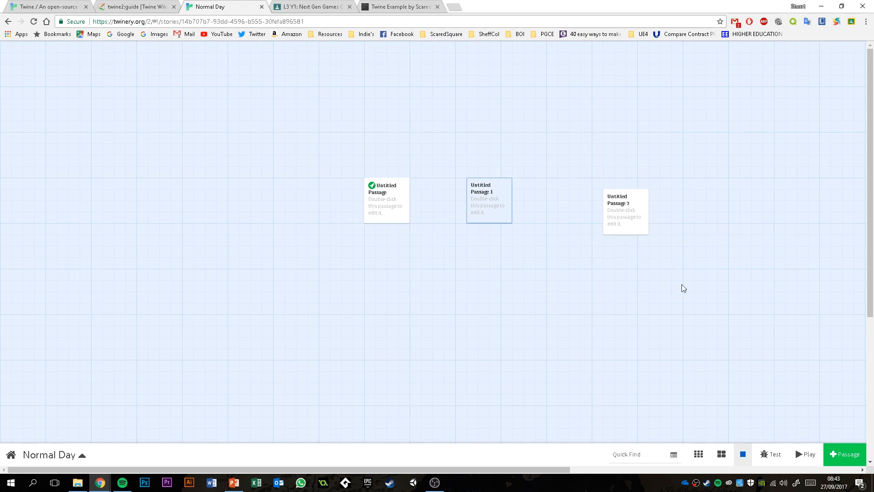
mouse_move(407, 220)
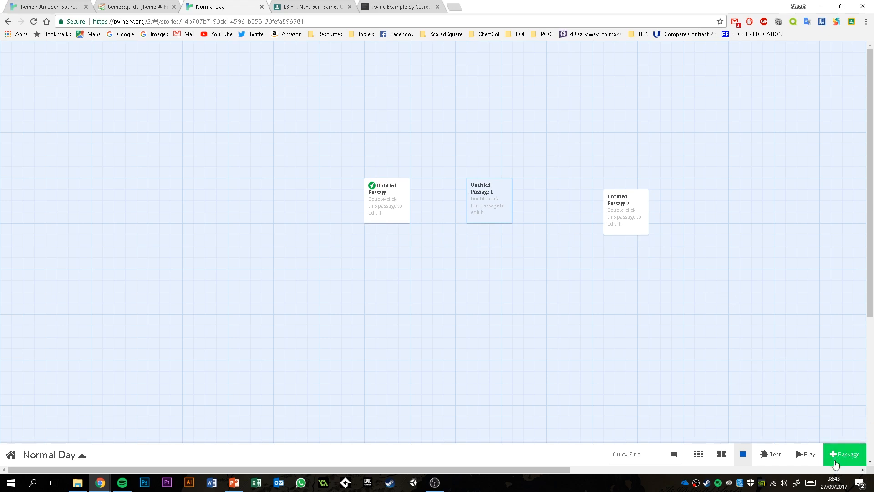
mouse_move(611, 221)
click(597, 248)
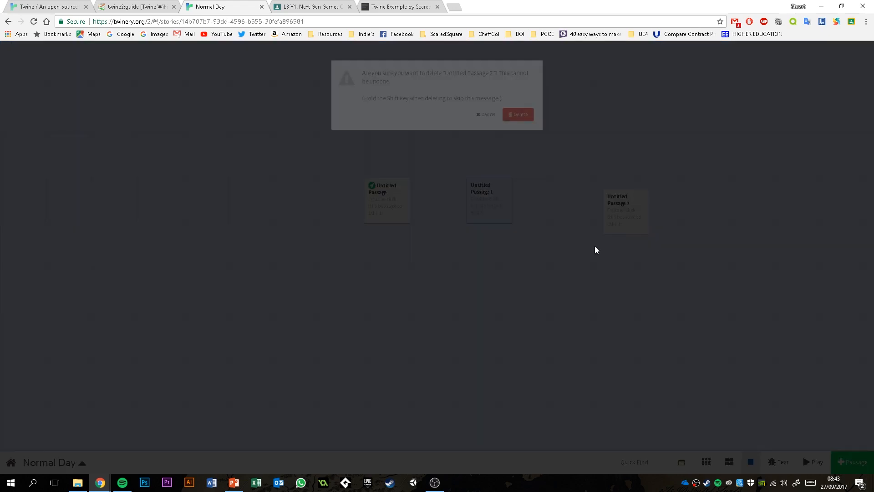
click(539, 119)
click(451, 233)
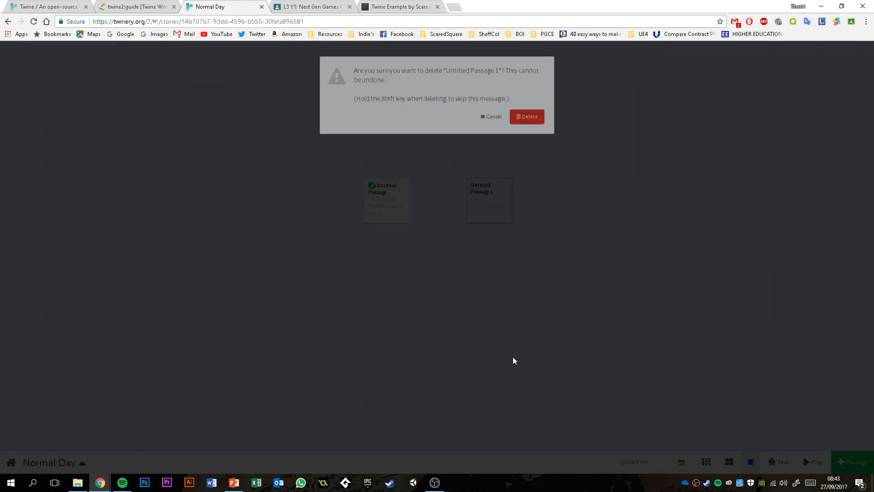
click(540, 126)
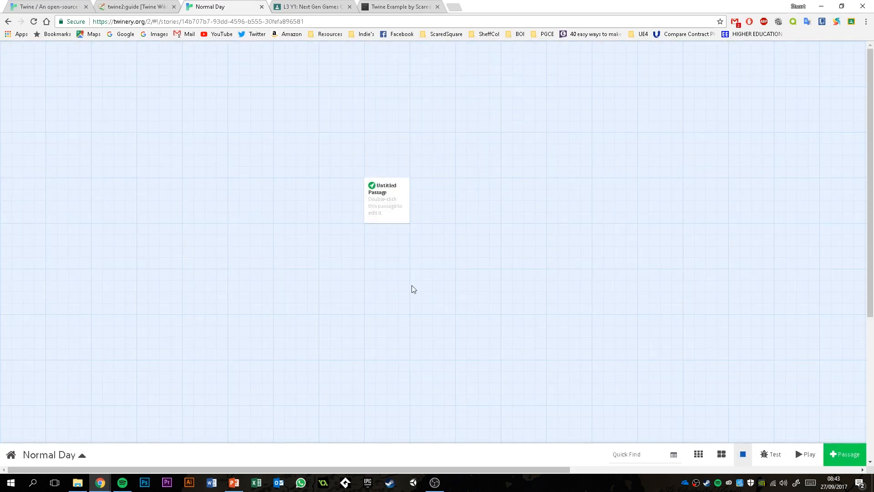
- Open the starting passage for editing and clear its default body text
key(alt+Tab)
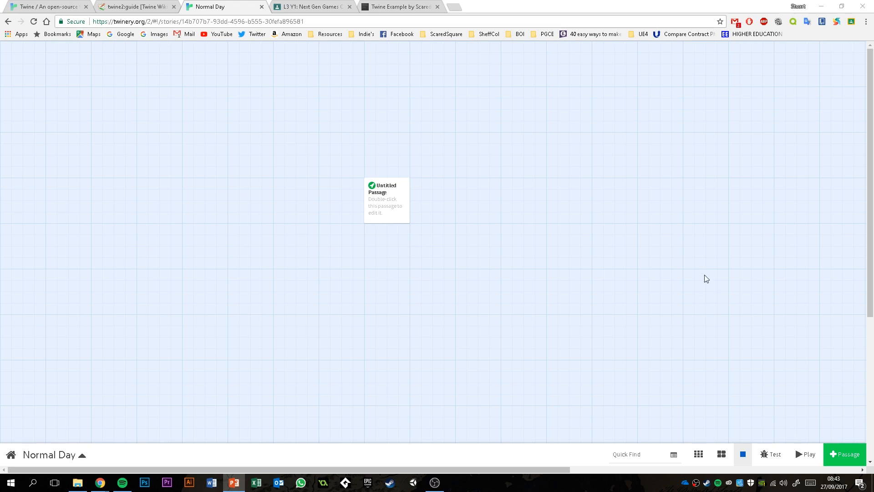
mouse_move(390, 201)
mouse_down()
mouse_move(437, 201)
mouse_move(389, 200)
mouse_up()
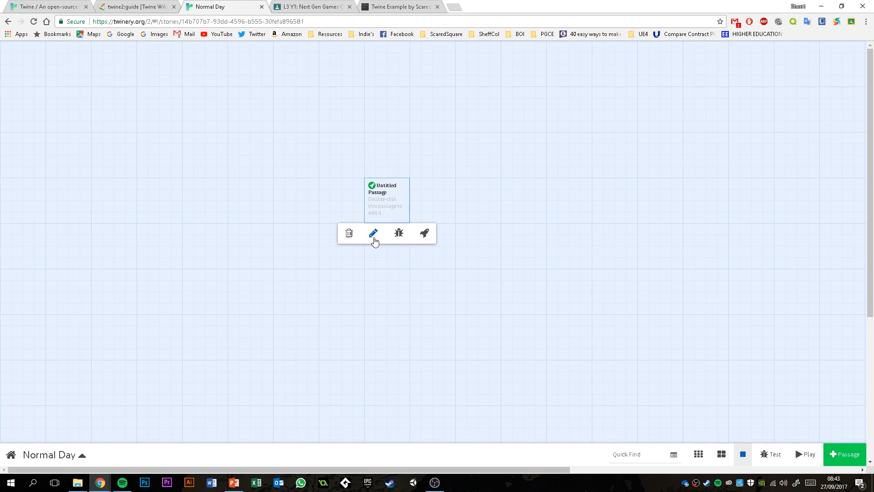
double_click(400, 200)
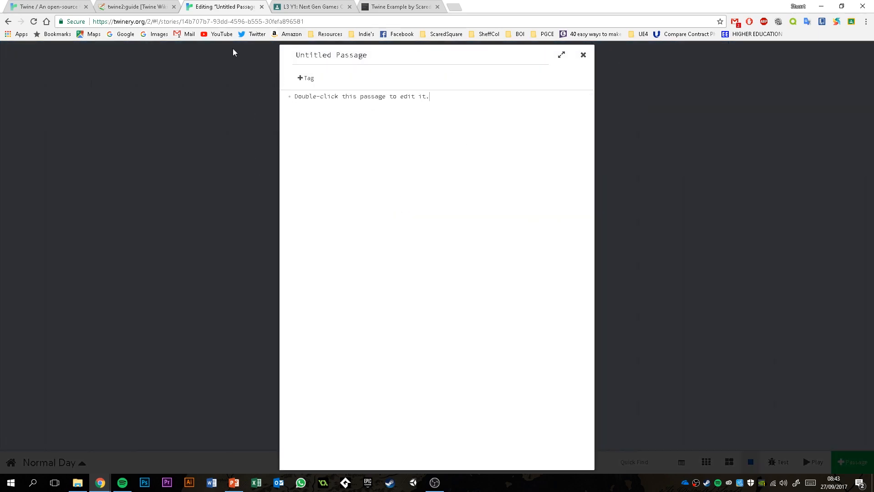
triple_click(431, 96)
text(Enter the body text of your passage here.  ''Bold'', //italics//, ^^superscript^^, ~~strikethrough~~, and <p>HTML tags</p> are available.  To display special symbols without them being transformed, put them between `backticks`.  To link to another passage, write the link text and the passage name like this: [[link text->passage name]] or this: [[passage name<-link text]] or this: [[link text]].  Macros like (set:) and (display:) are the programming of your passage. If you've (set:) a $variable, you can just enter its name to print it out.  To make a 'hook', put [single square brackets] around text - or leave it empty [] - then put a macro like (if:), a $variable, or a |nametag> outside the front, |like>[so].  Hooks can be used for many things: showing text (if:) something happened, applying a (text-style:), making a place to (append:) text later on, and much more!  Consult the Harlowe documentation for more information.)
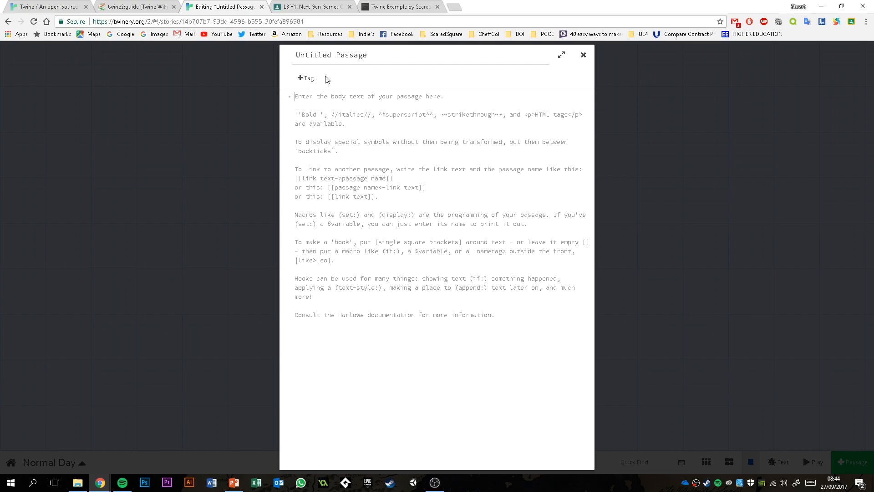
- Rename the starting passage "Start"
click(371, 55)
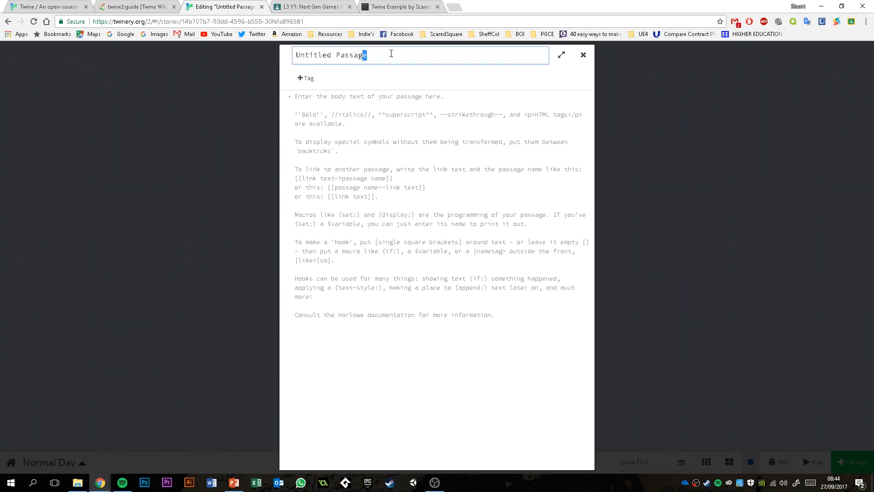
drag(394, 55, 286, 54)
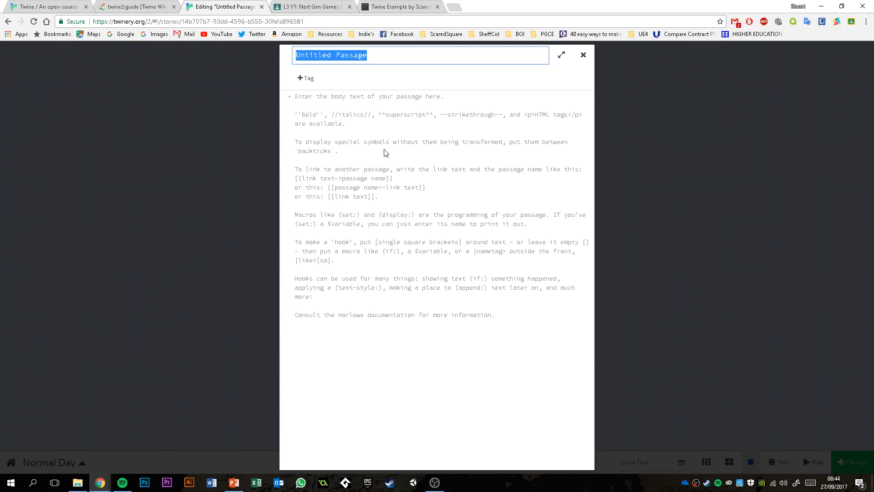
text(Satr)
key(BackSpace)
key(BackSpace)
key(BackSpace)
text(tart)
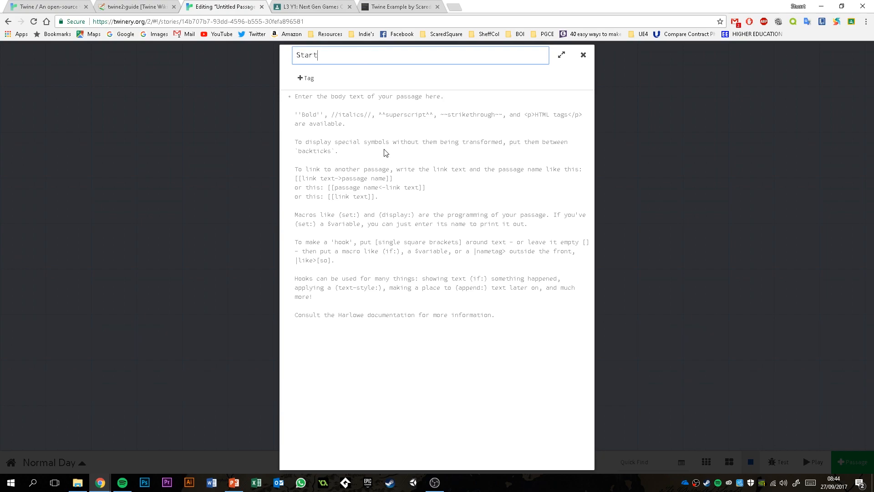
- Write "You wake up to the sound of your alarm buzzing." as the Start passage's body text and close the editor
click(430, 116)
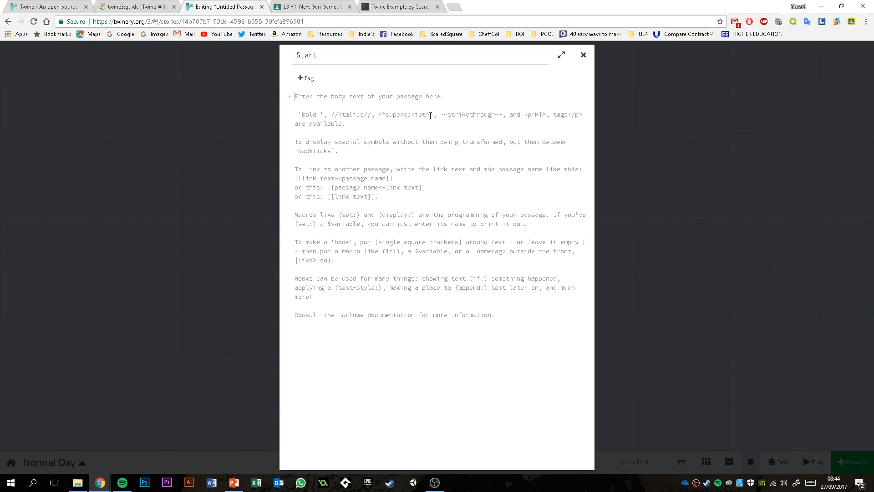
text(You w)
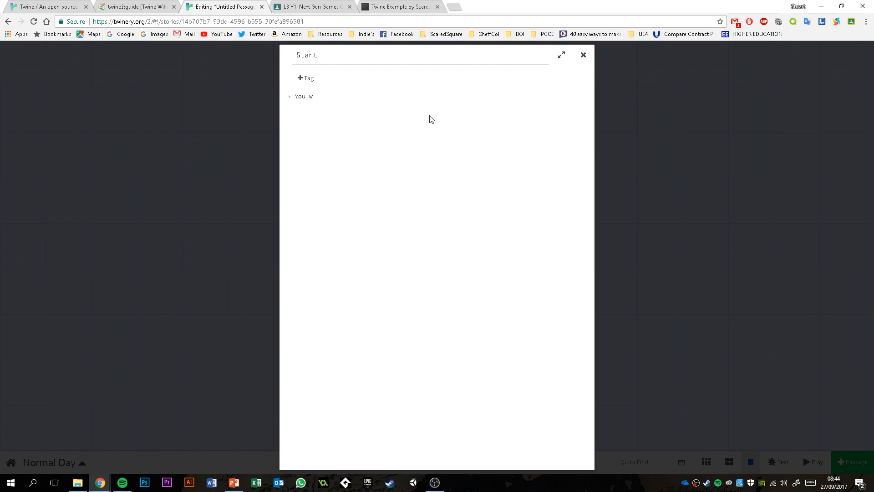
text(ake up to the sound of your alarm buzzing.)
click(583, 55)
drag(400, 201, 383, 209)
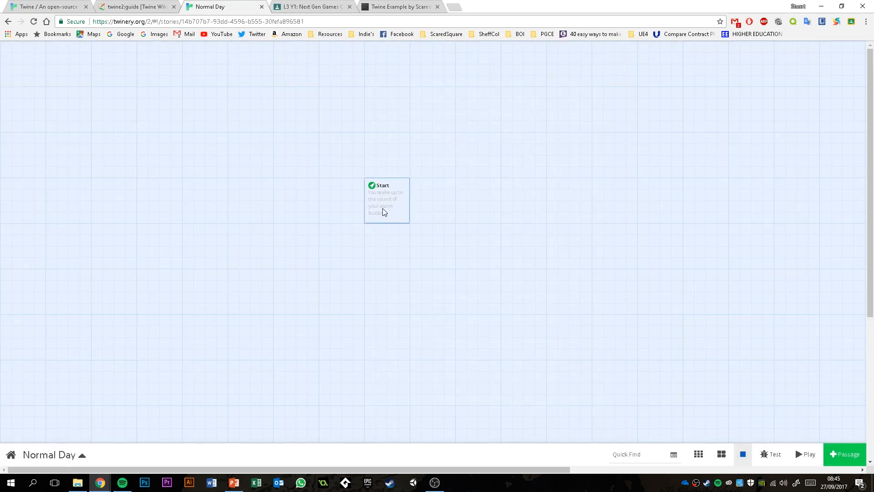
- Review the Start passage's text in the passage editor and return to the story map
double_click(403, 201)
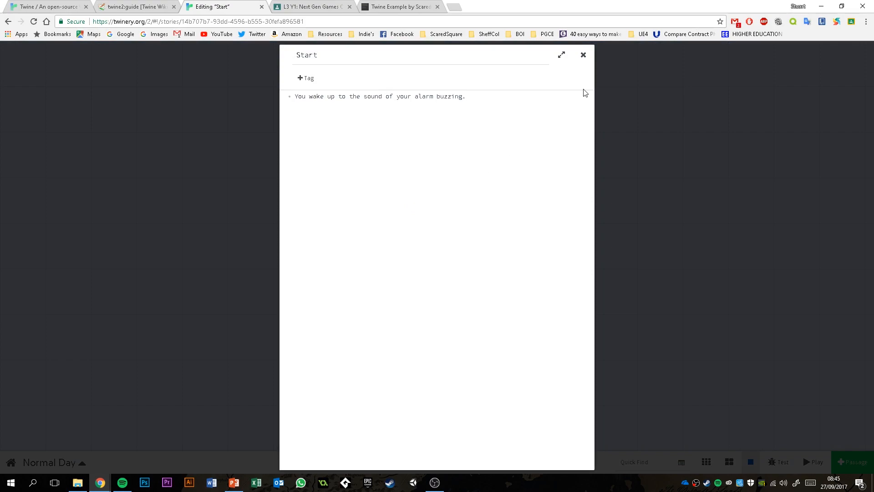
click(697, 155)
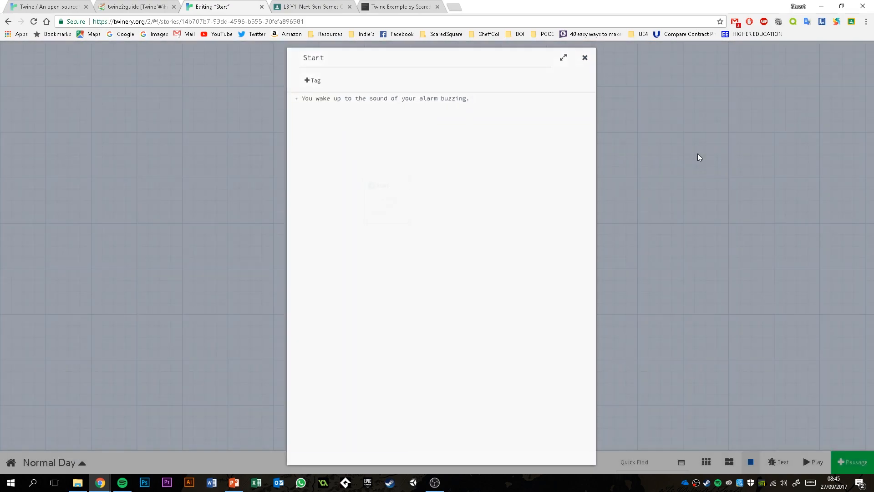
double_click(408, 195)
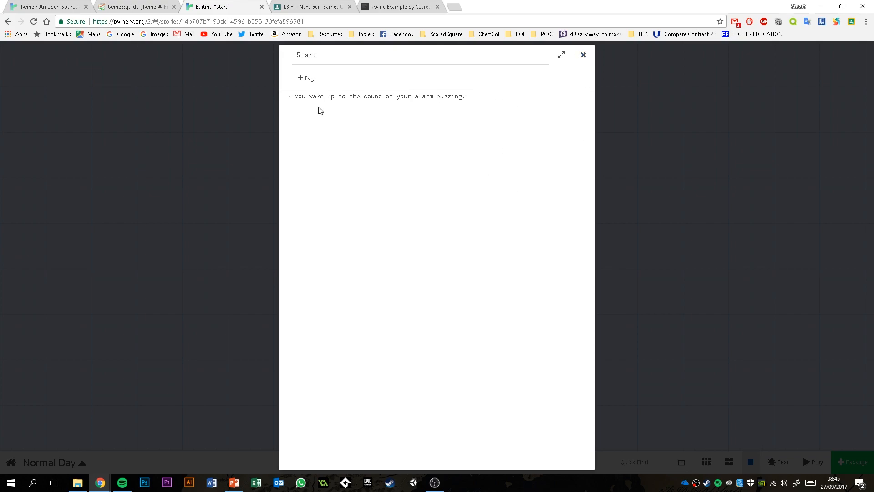
click(583, 56)
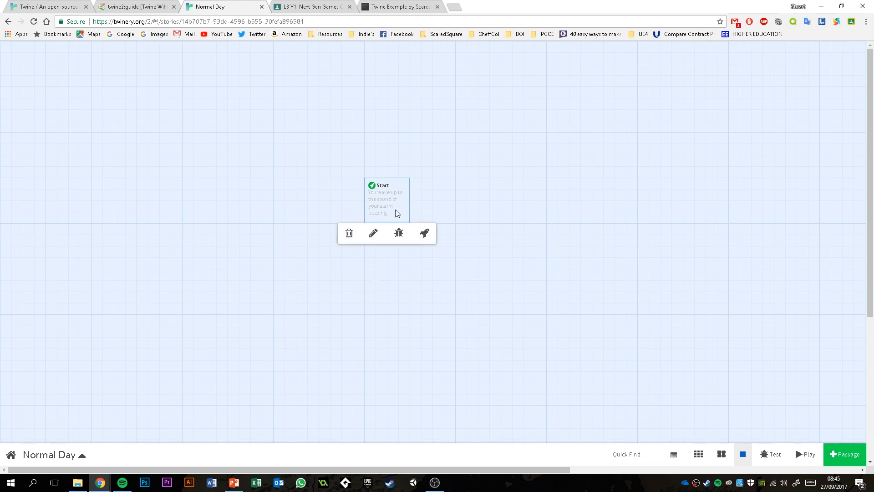
- Play the Normal Day story to preview the Start passage's text, and close the preview
click(804, 457)
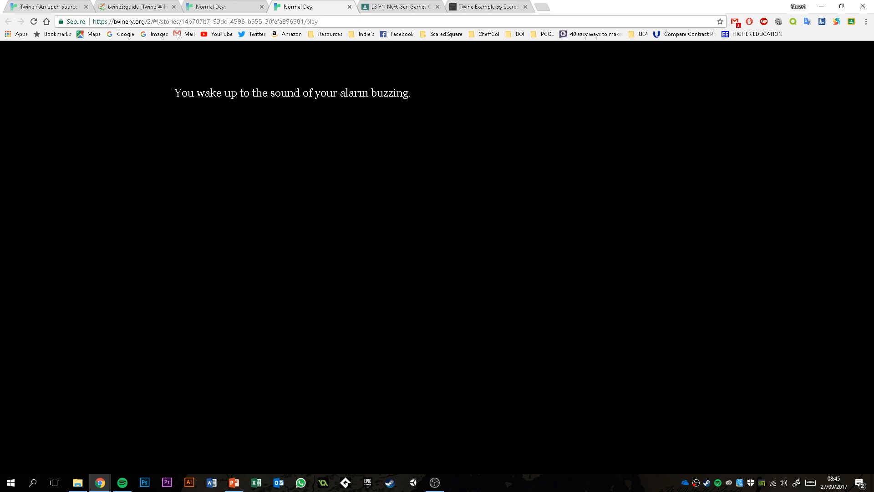
drag(176, 93, 422, 82)
click(452, 185)
click(350, 6)
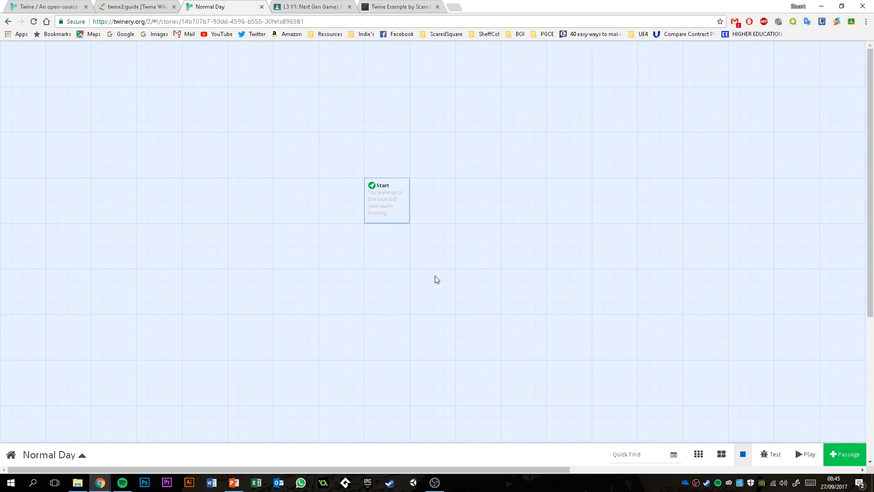
- Add a [[Hit Snooze]] link to the Start passage, separated from the body text by a blank line
mouse_move(385, 216)
key(alt+Tab)
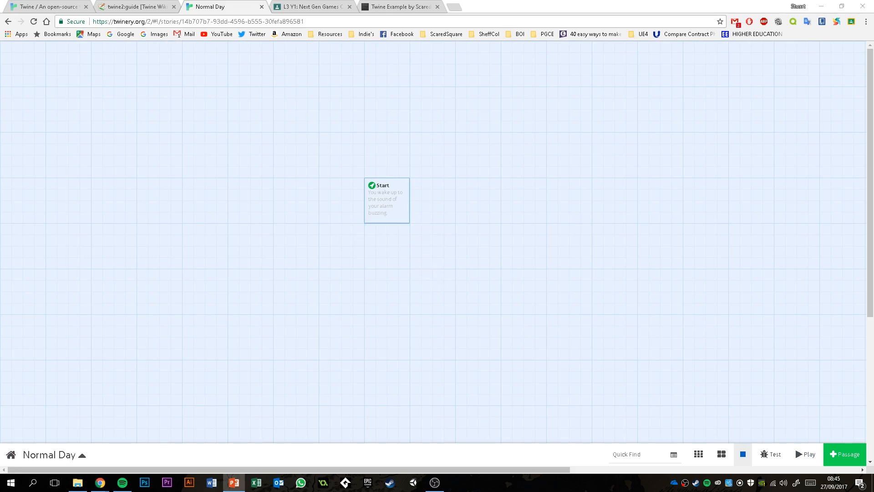
double_click(389, 212)
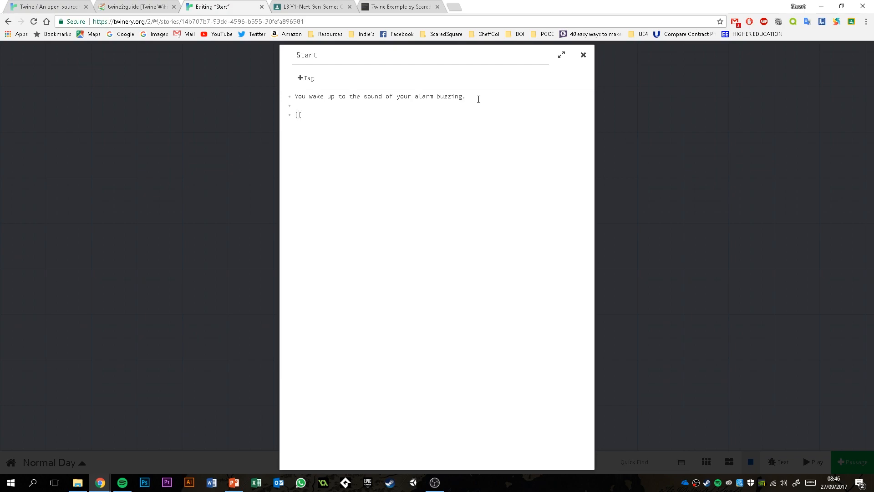
text(]])
mouse_move(313, 115)
mouse_down()
mouse_move(277, 116)
mouse_move(307, 116)
mouse_up()
click(337, 135)
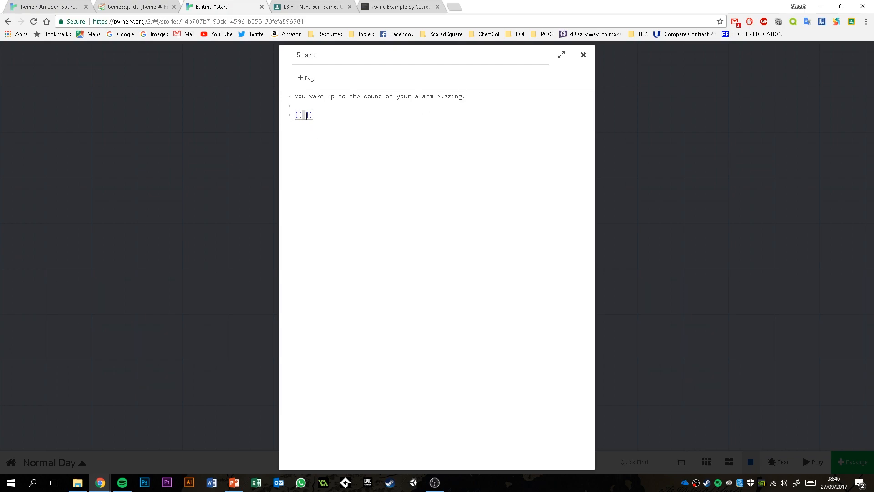
click(334, 115)
click(307, 115)
text(Hit Snooze)
- Add a [[Get Up]] link on the line below Hit Snooze and close the passage editor
key(End)
key(Return)
text([[Get Up)
click(692, 168)
- Move the Start passage slightly up and left on the story map, and check its link text in the editor
drag(390, 214, 355, 191)
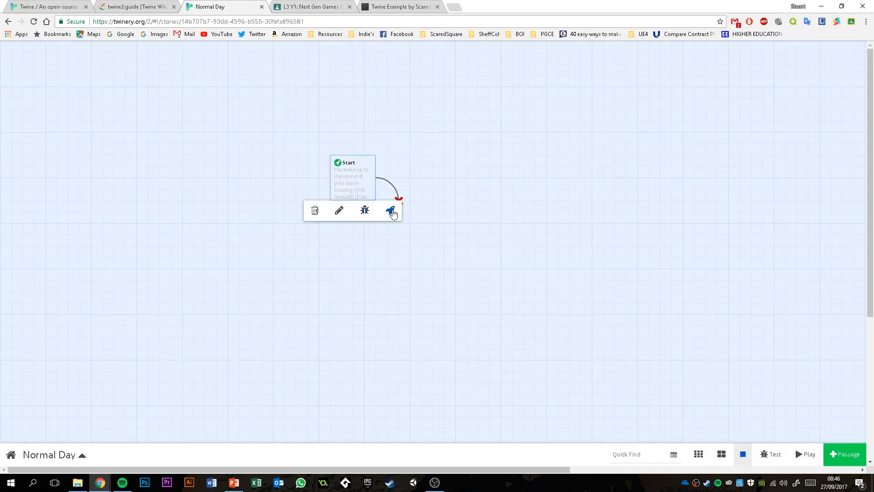
drag(361, 183, 372, 183)
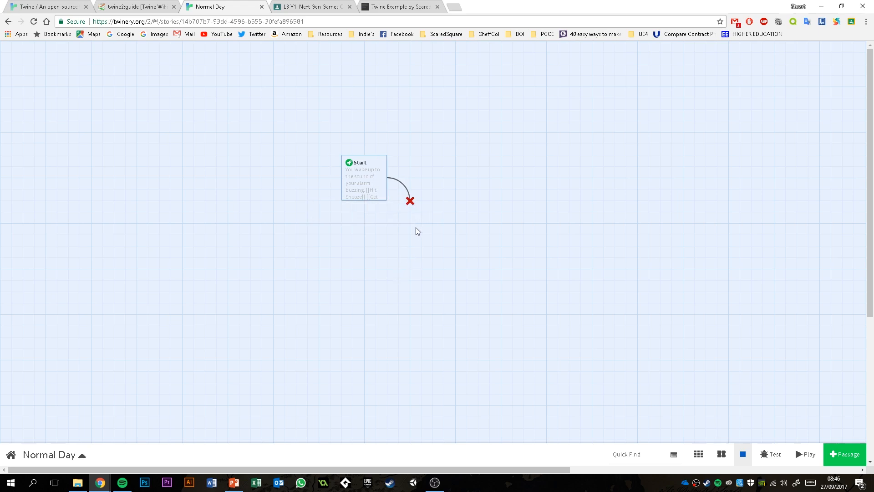
double_click(365, 181)
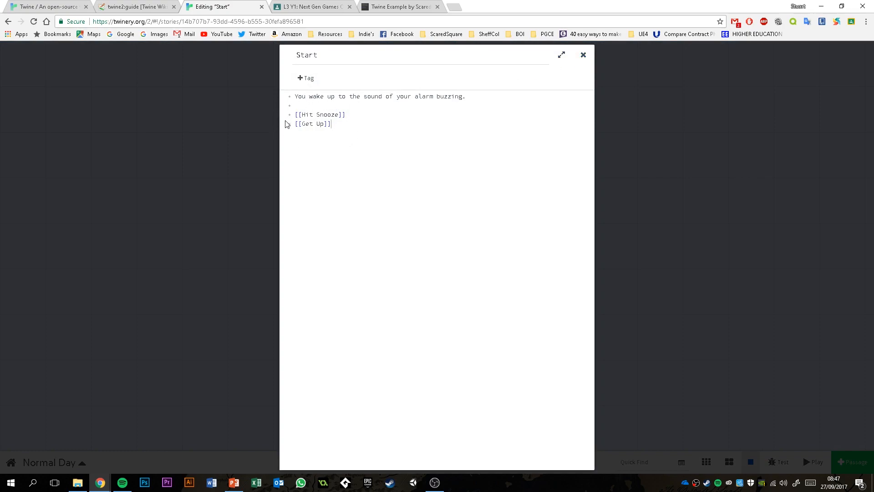
click(298, 114)
click(583, 55)
double_click(372, 186)
click(677, 174)
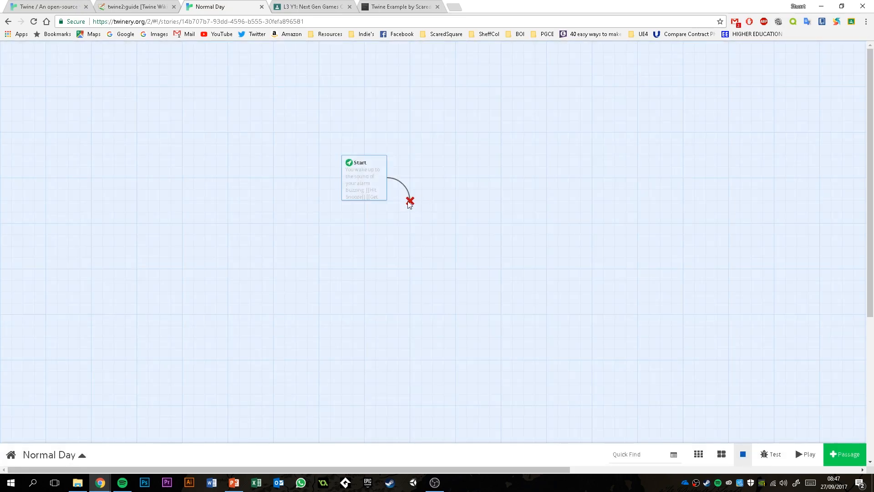
- Clear and restore the Start passage's full text so its links generate the Hit Snooze and Get Up passages
double_click(375, 185)
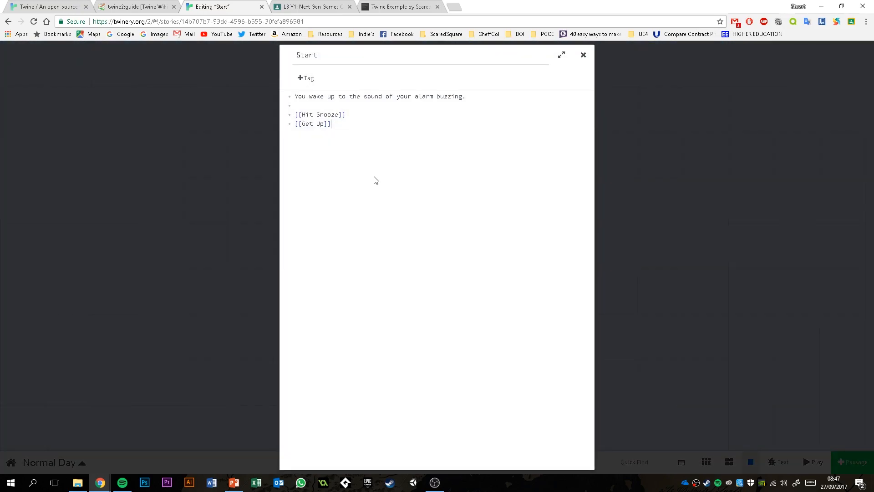
key(ctrl+a)
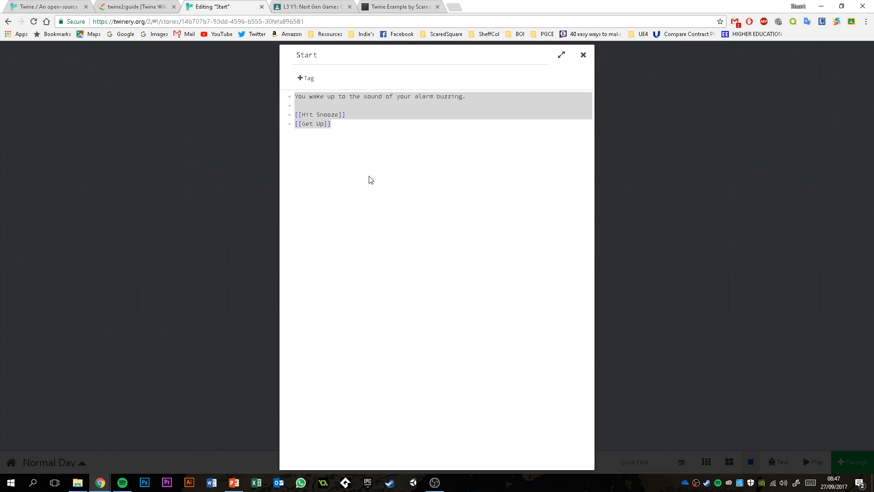
key(BackSpace)
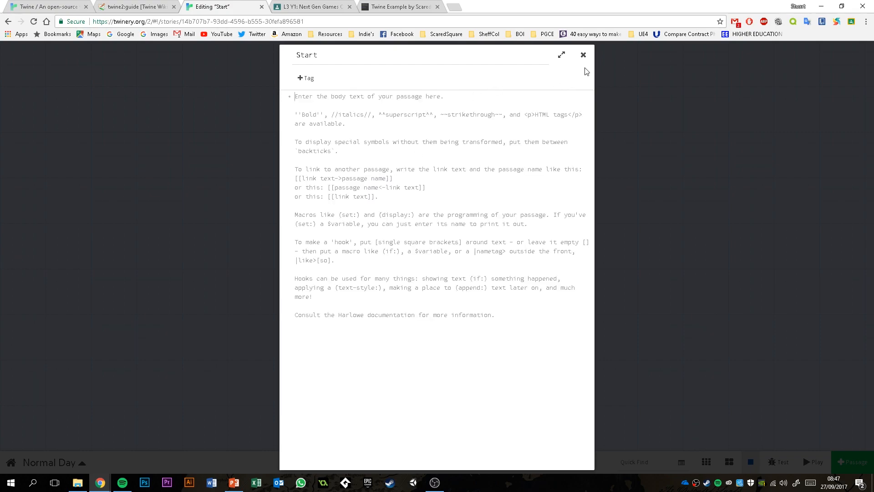
click(583, 57)
double_click(380, 163)
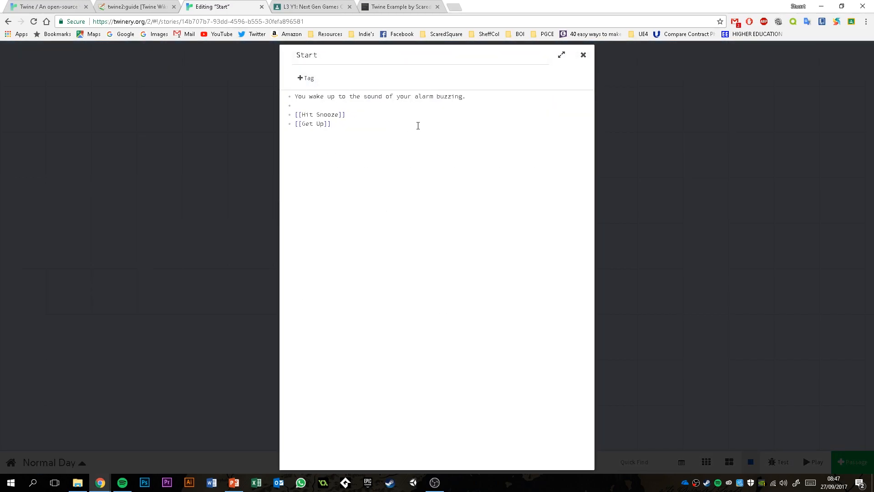
click(583, 56)
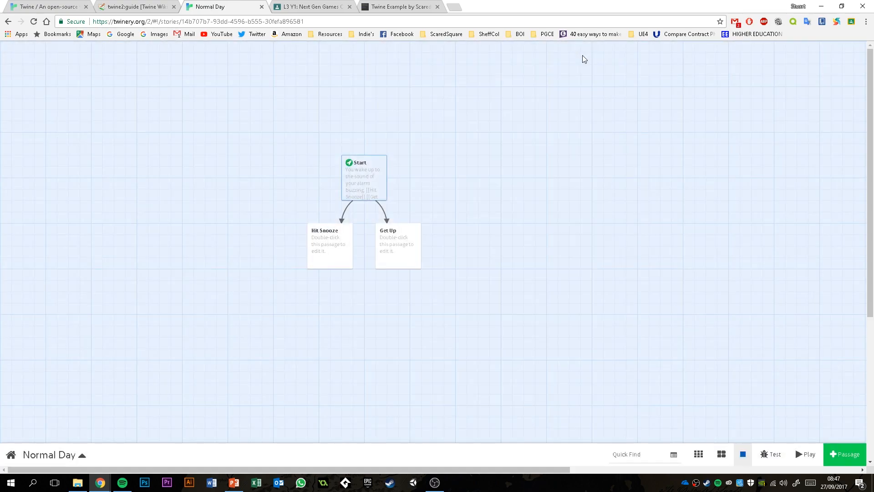
- Spread the Hit Snooze and Get Up passages apart below Start, and recheck the Start passage's links
drag(341, 248, 318, 259)
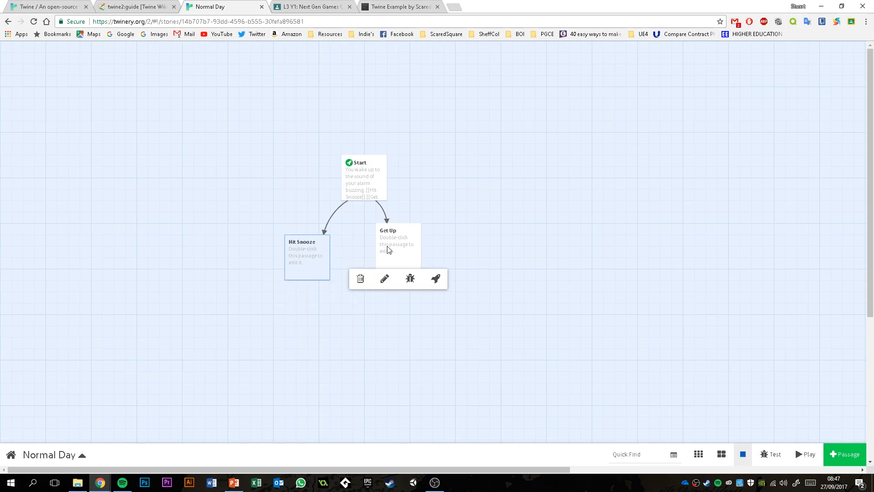
drag(389, 252, 423, 263)
double_click(353, 183)
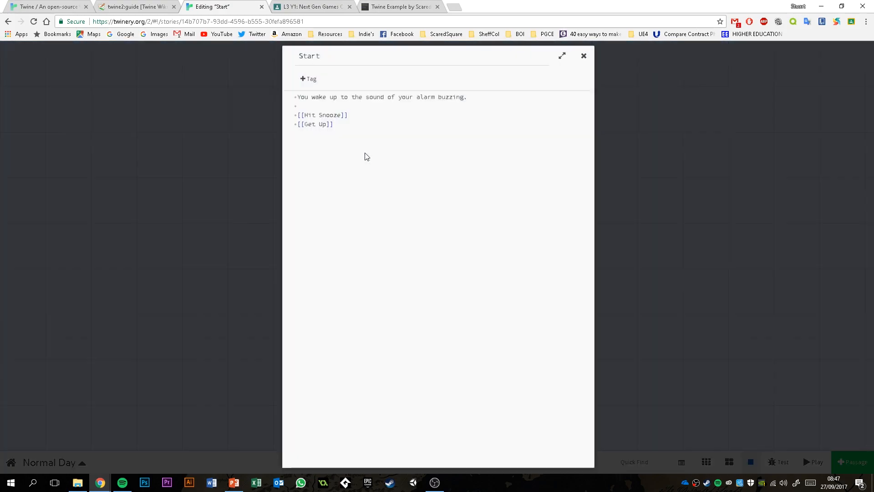
click(583, 54)
mouse_move(430, 266)
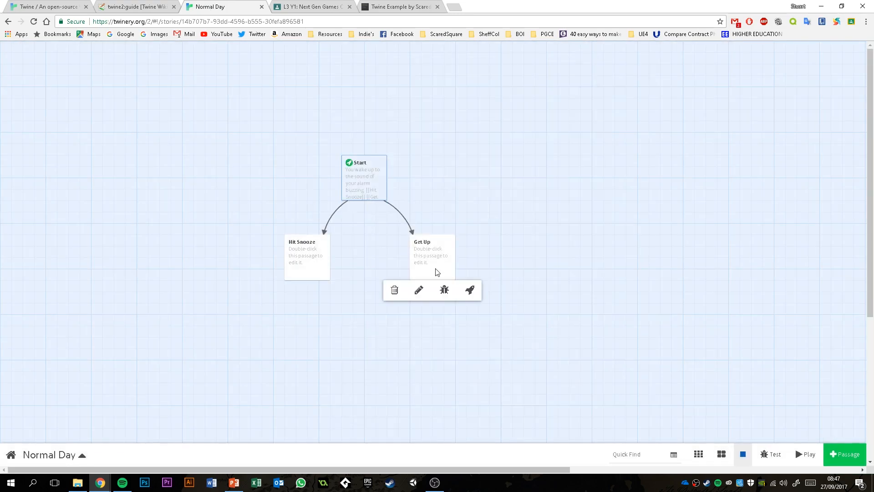
- Show the Start passage's editor at full size, restore its normal size and close it
double_click(367, 168)
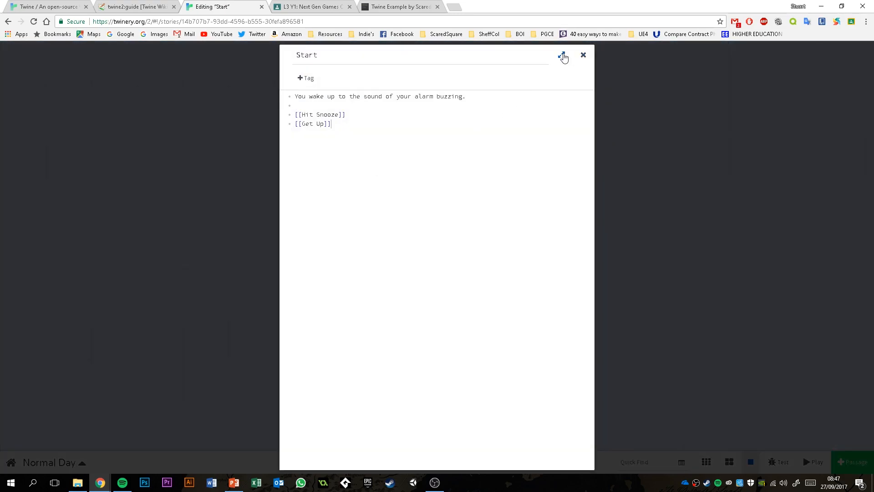
click(562, 55)
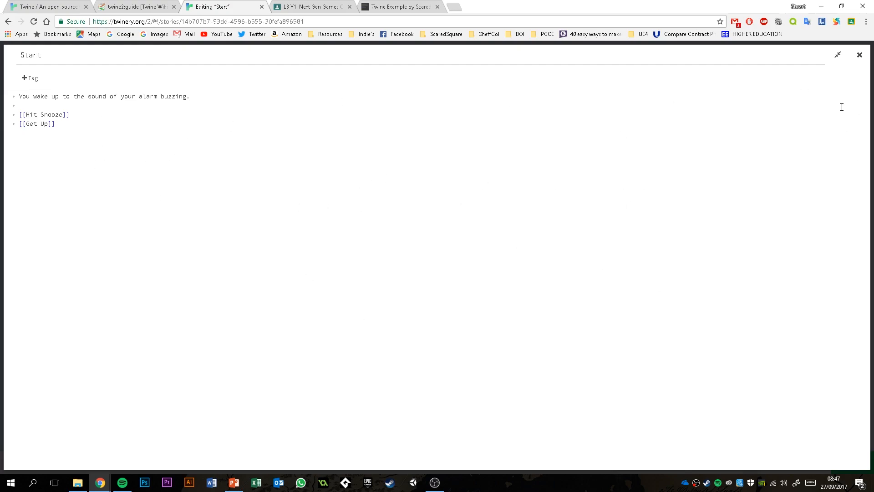
click(838, 56)
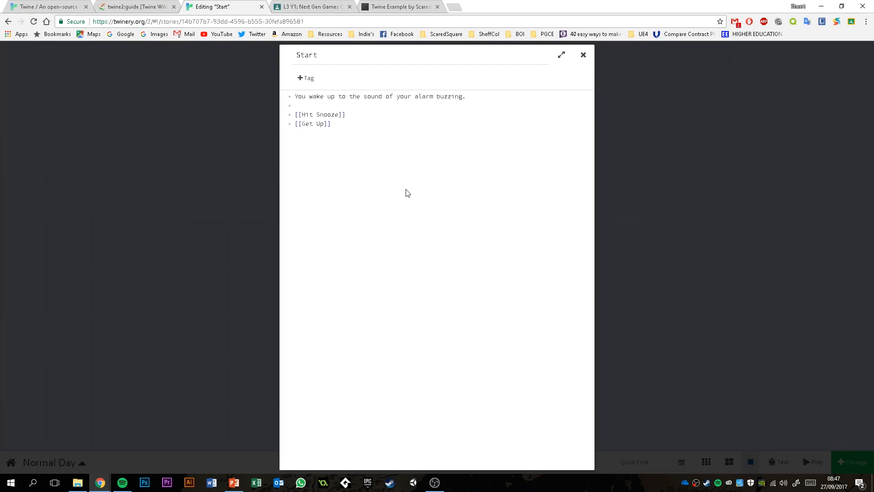
click(583, 55)
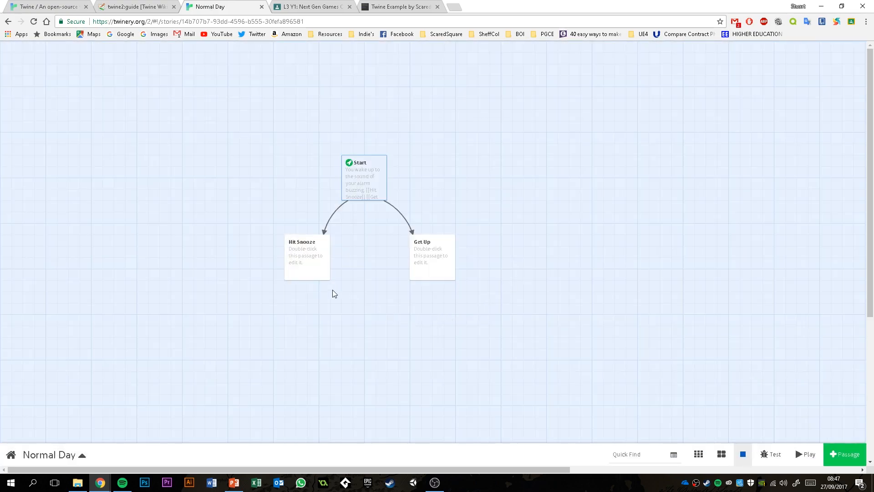
- Reposition the Hit Snooze and Get Up passages slightly higher and farther apart beneath Start
drag(307, 262, 308, 250)
mouse_move(435, 253)
mouse_move(436, 254)
mouse_down()
mouse_move(433, 236)
mouse_move(443, 238)
mouse_up()
drag(319, 246, 303, 249)
- Replace the Hit Snooze passage's placeholder text with "You want five more minutes of sleep, so you hit snooze."
double_click(292, 248)
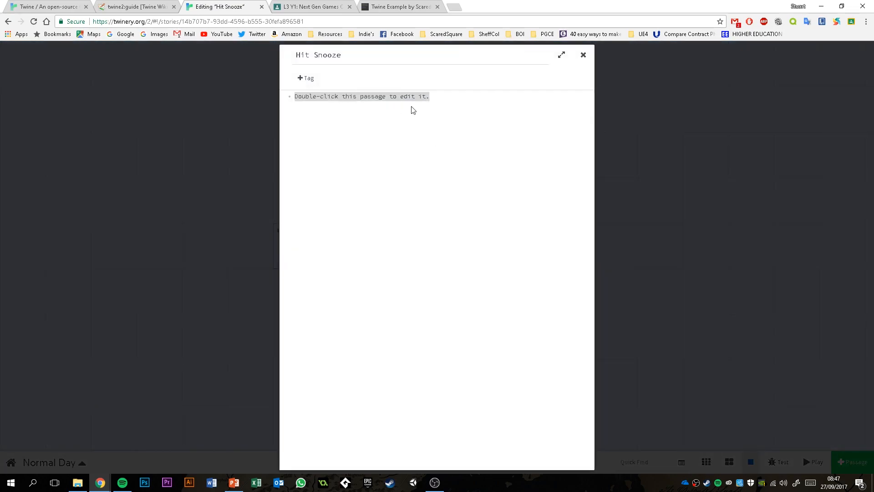
text(You)
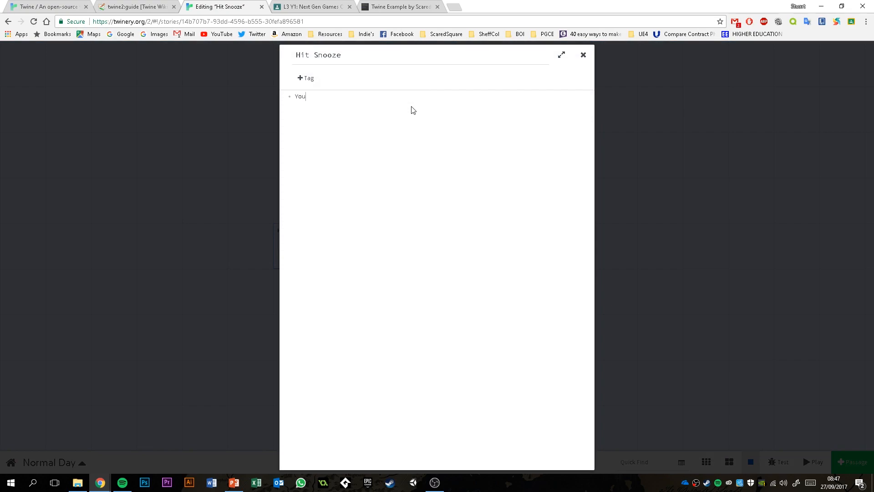
text( anant five more minutes of sleep, so you hit snooze.)
click(583, 55)
- Replace the Get Up passage's placeholder text with "You get up. What do you do next?"
double_click(441, 242)
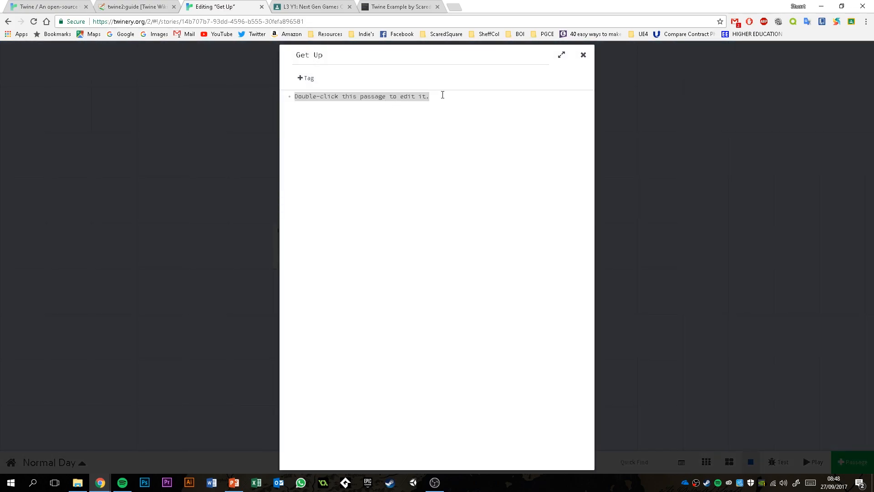
text(You get up. What do you do )
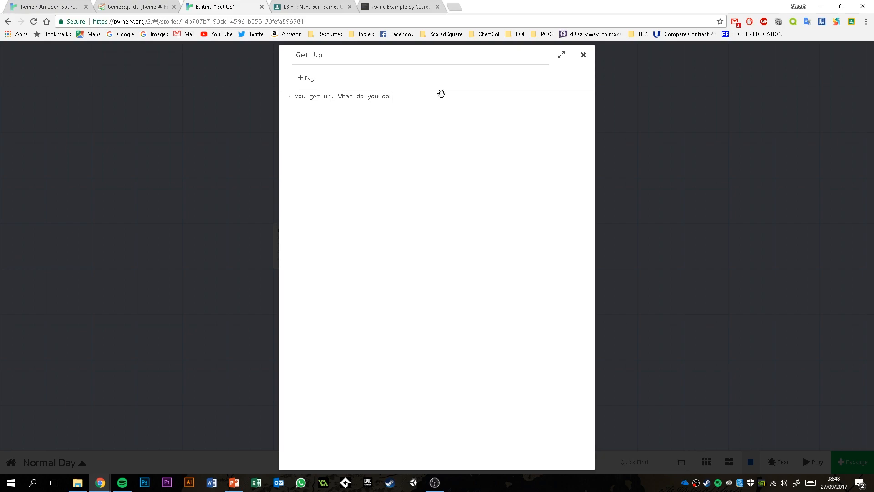
text(mnnex)
- Add the links [[Get dressed]], [[Have a shower]] and [[eat breakfast]] to the Get Up passage and close the editor
text([[Get dressed)
text(]])
text([[Have a shower)
text([[eact )
text(bre)
text(akfast)
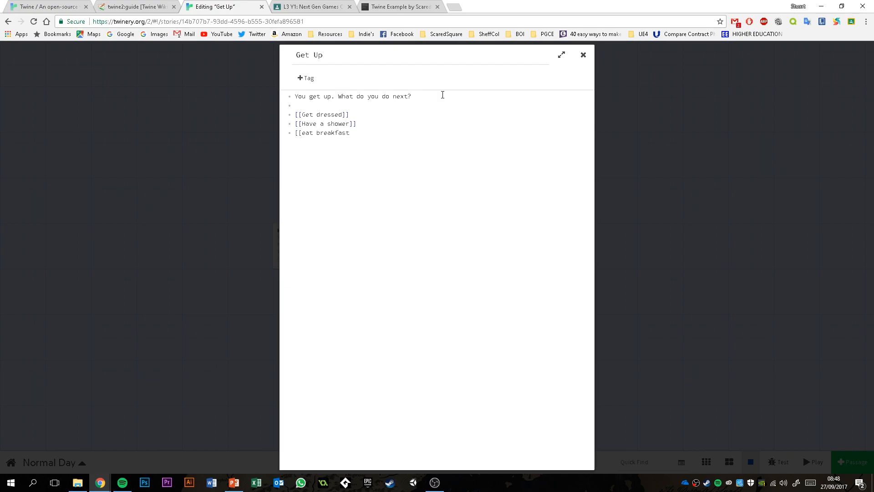
click(583, 55)
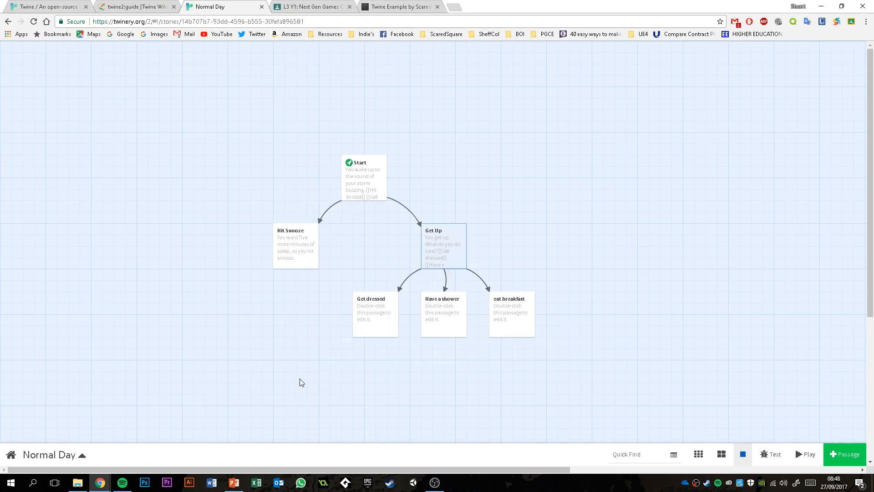
- Review how the Start passage links to Hit Snooze and Get Up
mouse_move(291, 263)
mouse_down()
mouse_move(235, 264)
mouse_move(290, 269)
mouse_up()
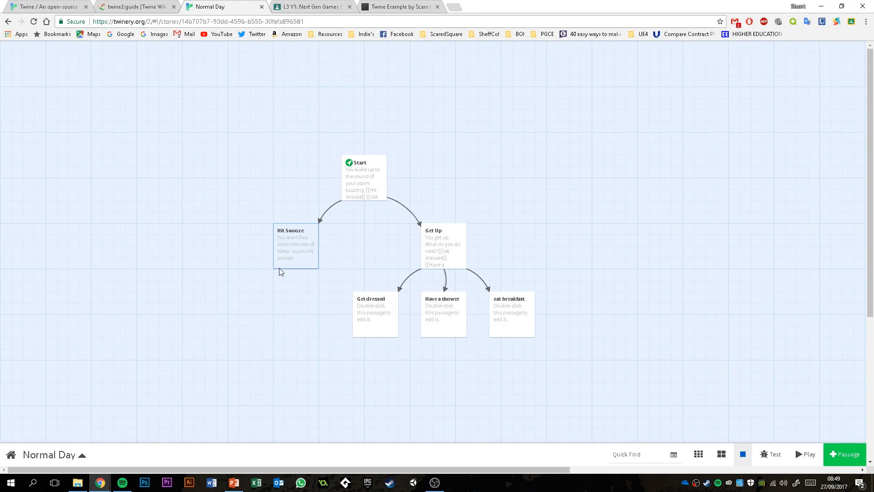
double_click(360, 168)
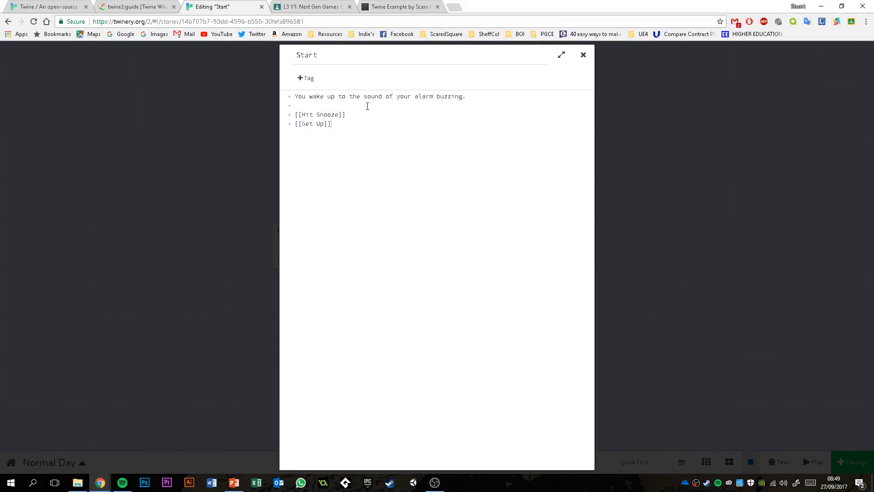
click(583, 55)
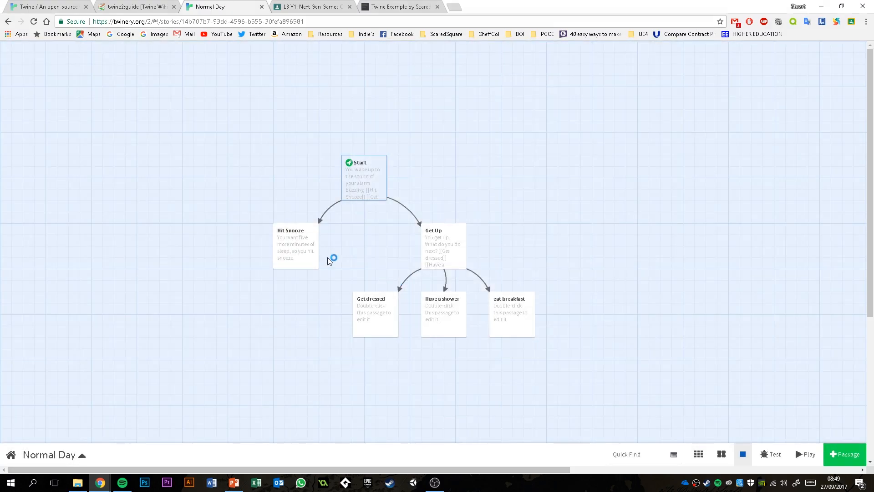
- Add a [[Go back to sleep]] link to the Hit Snooze passage and place the new passage diagonally below it on the map
click(291, 244)
double_click(291, 245)
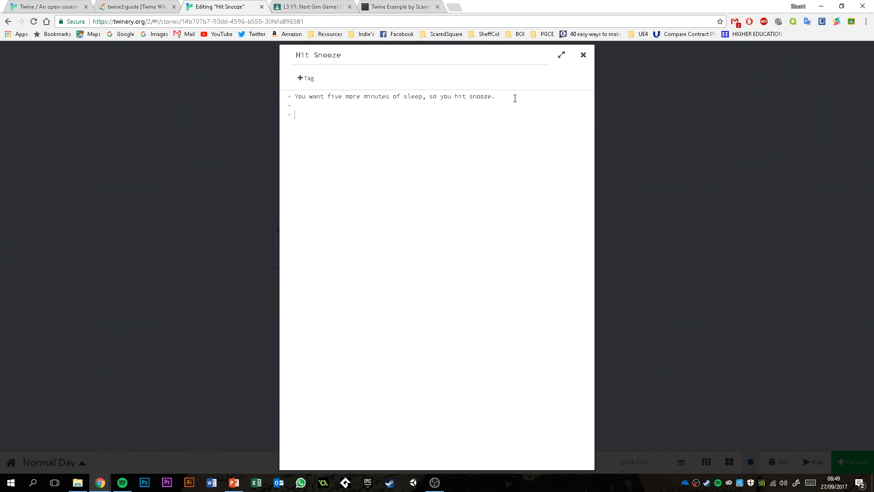
text([[Go back to sleep])
click(583, 56)
drag(293, 318, 228, 314)
mouse_move(226, 320)
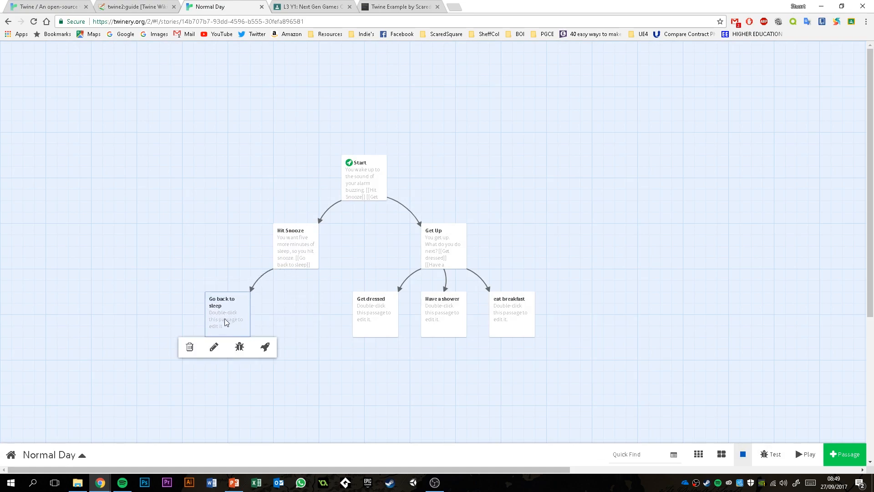
mouse_move(364, 175)
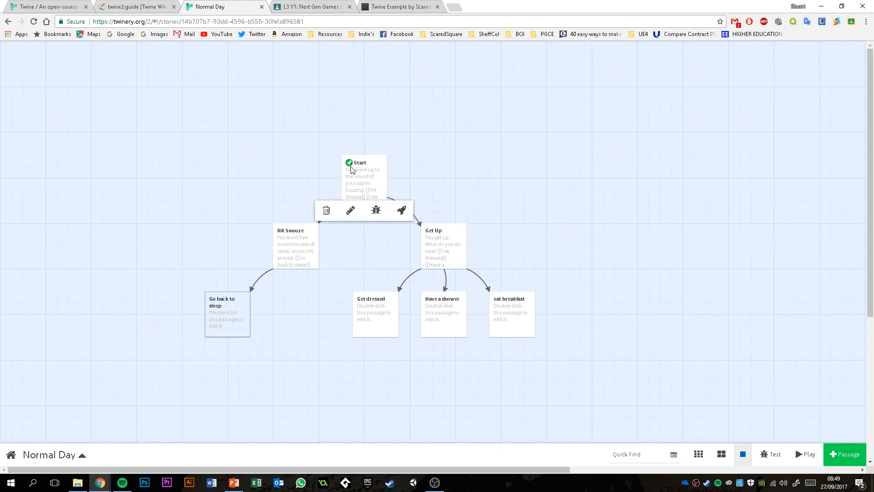
- Replace the link in the Hit Snooze passage with [[Start]] so it loops back to the Start passage
double_click(289, 249)
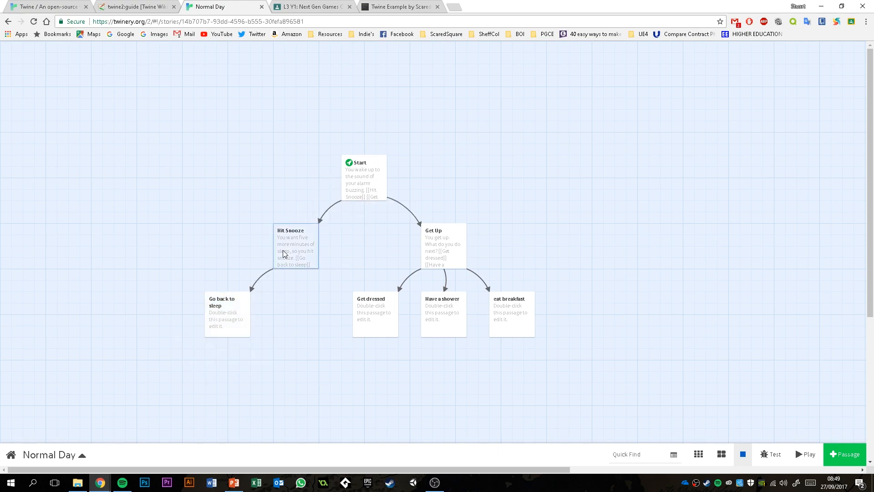
drag(360, 114, 302, 118)
text(Start)
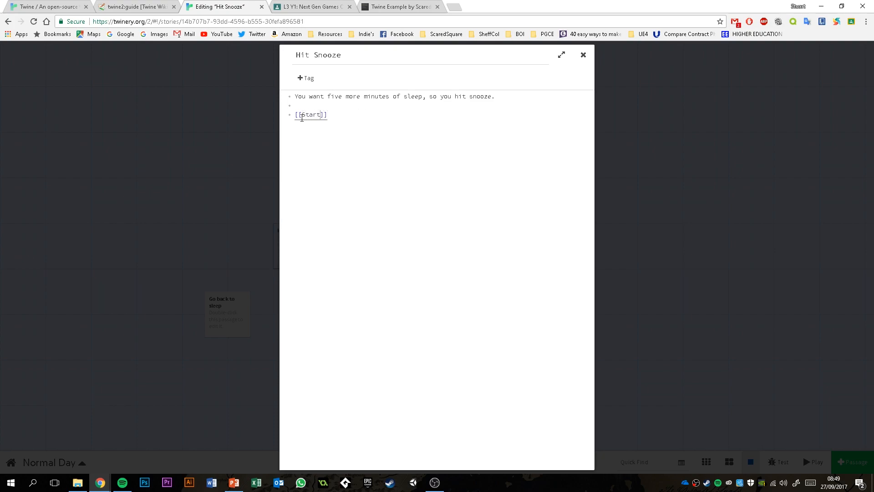
click(583, 54)
mouse_move(366, 182)
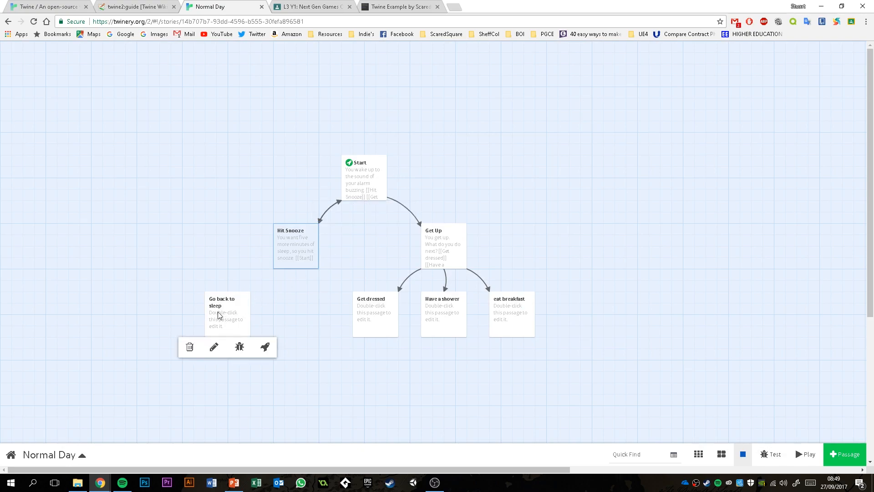
- Delete the unlinked Go back to sleep passage from the story map
click(189, 347)
click(518, 122)
mouse_move(304, 252)
mouse_move(364, 187)
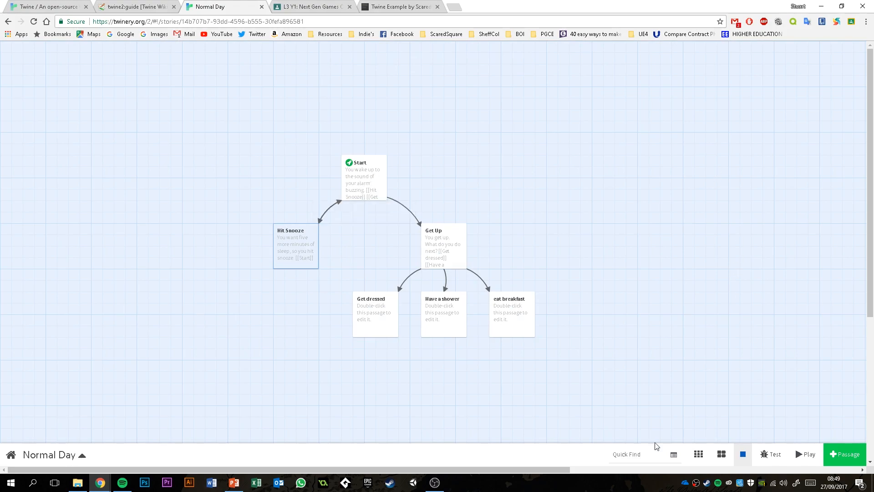
- Play the story, test the Get Up branch and the Hit Snooze loop back to Start, and close the playthrough
click(805, 455)
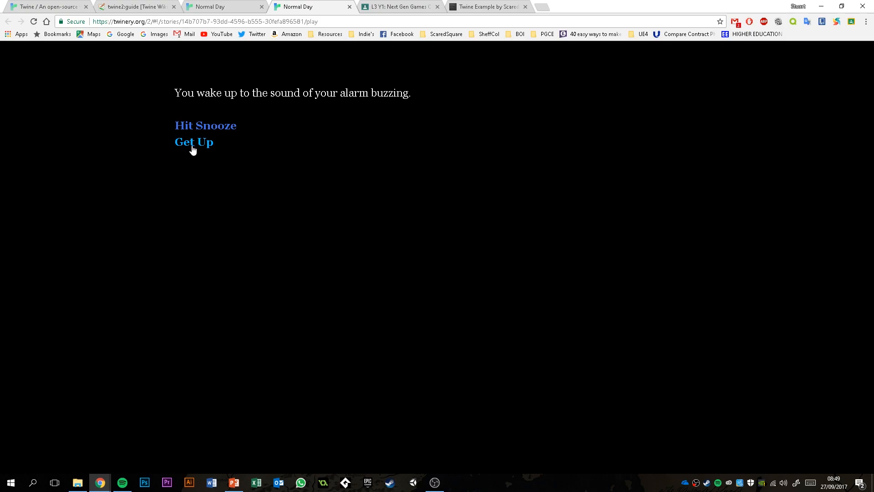
click(192, 145)
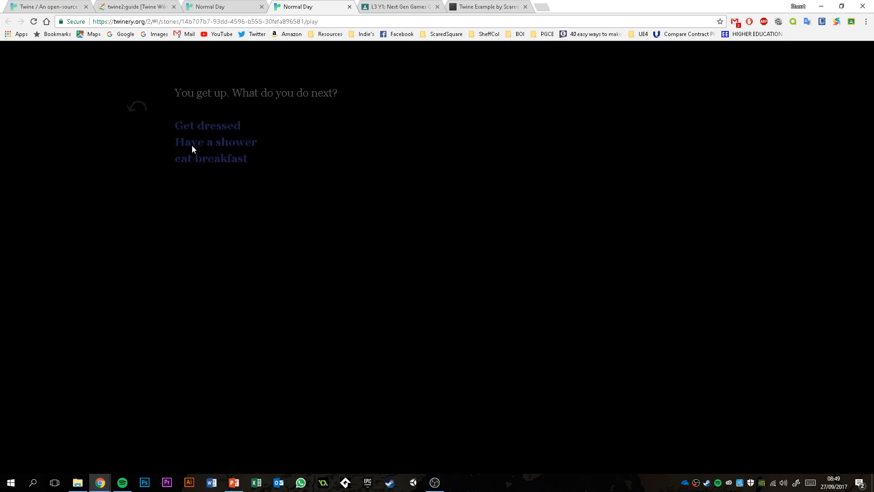
click(144, 110)
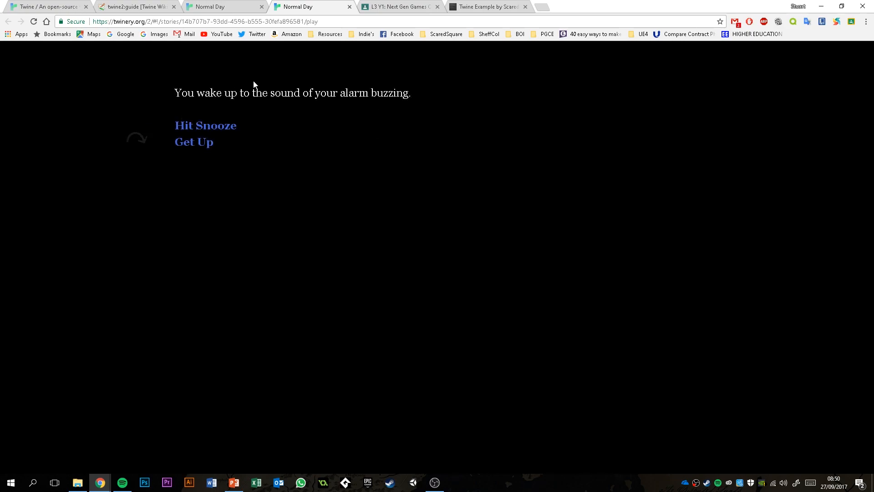
click(205, 125)
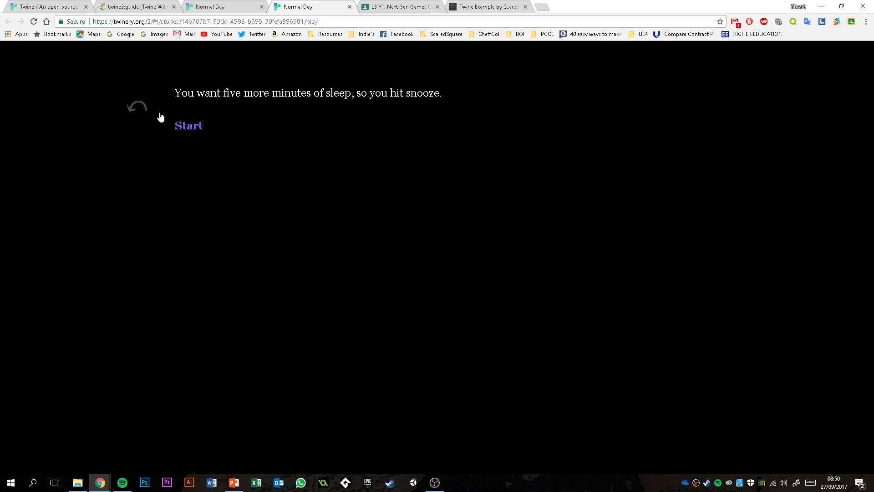
click(190, 128)
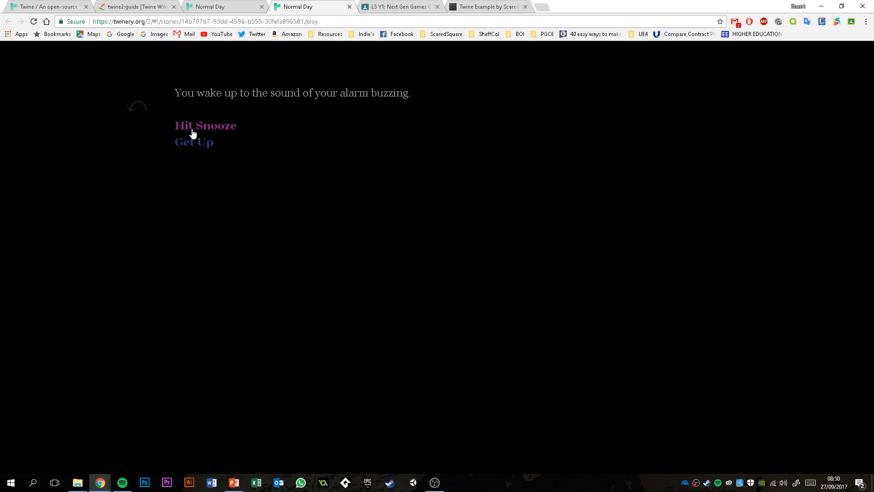
click(184, 126)
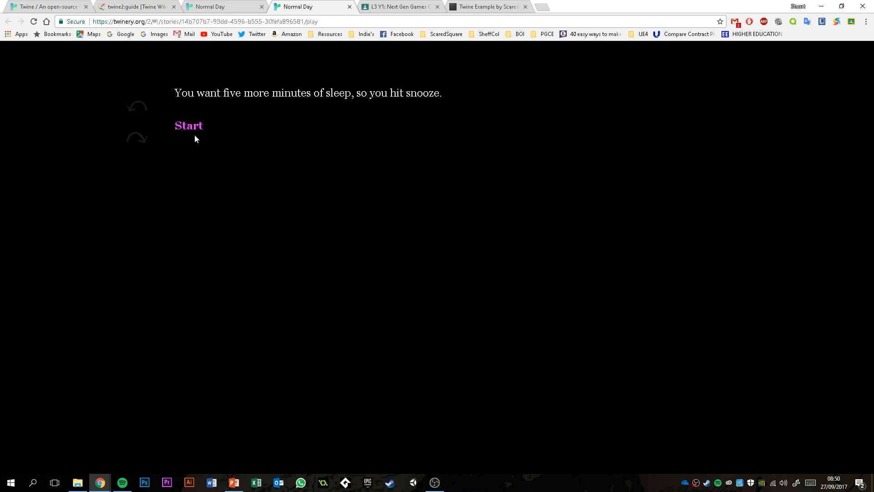
click(349, 6)
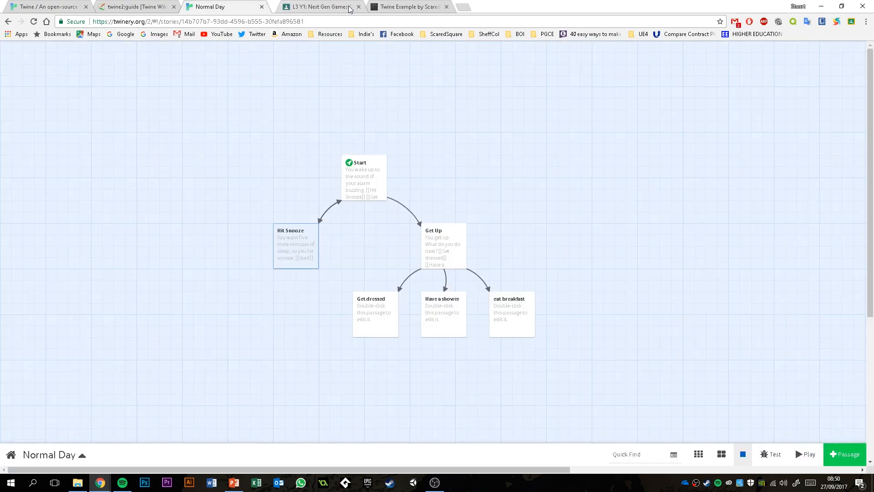
- Copy and clear the Hit Snooze passage's text to examine the built-in link syntax help, and paste the text back
double_click(302, 248)
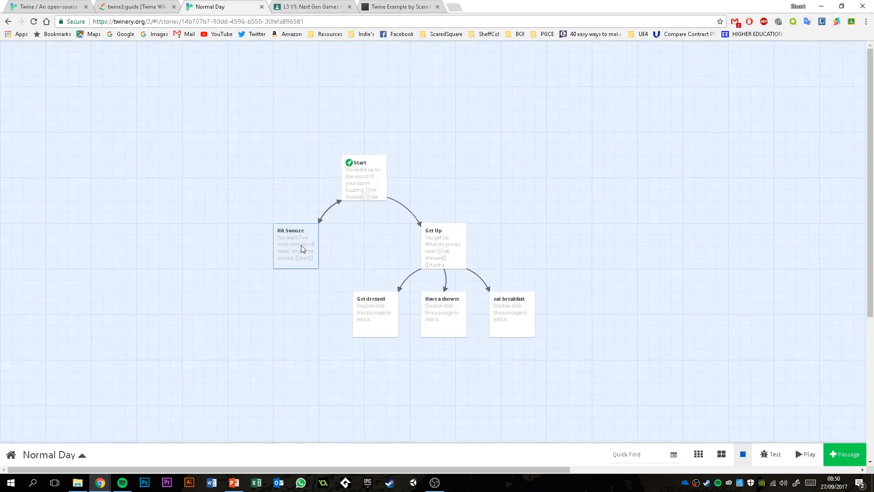
double_click(302, 115)
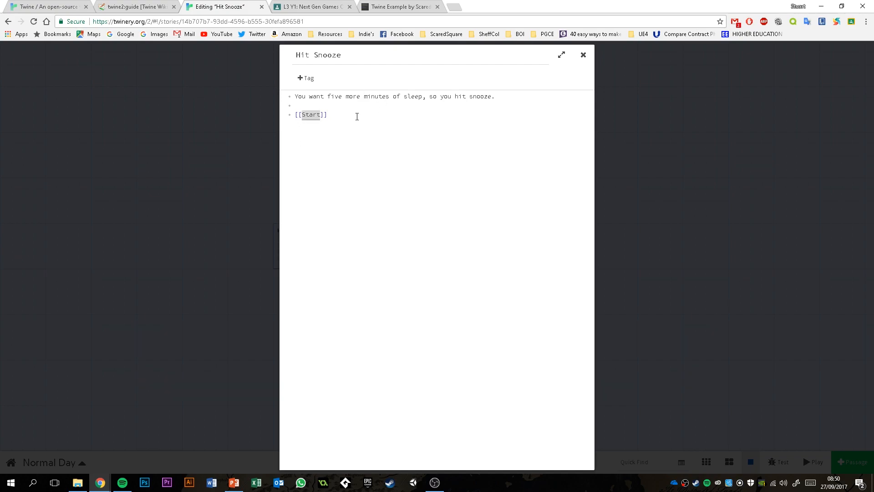
click(305, 114)
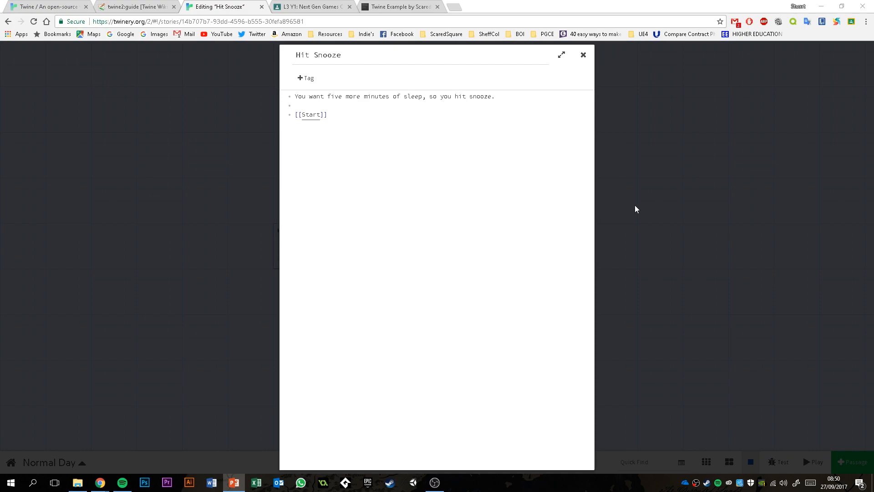
click(339, 125)
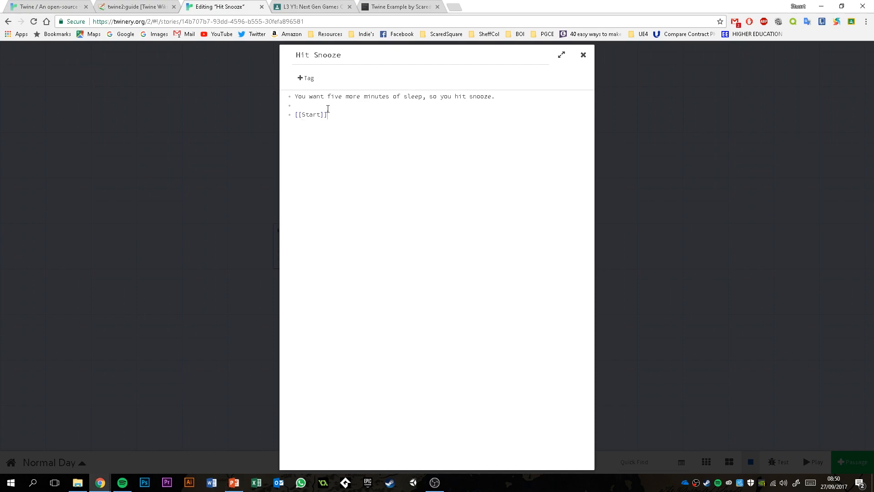
key(ctrl+a)
key(ctrl+c)
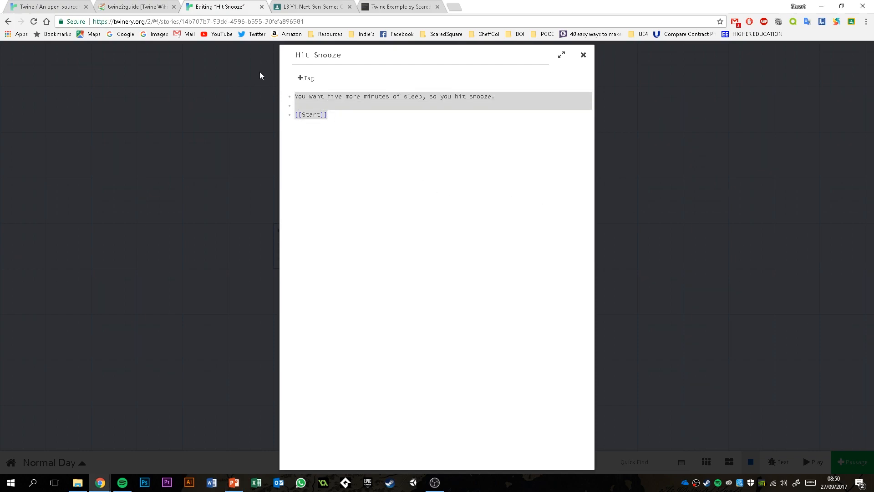
key(BackSpace)
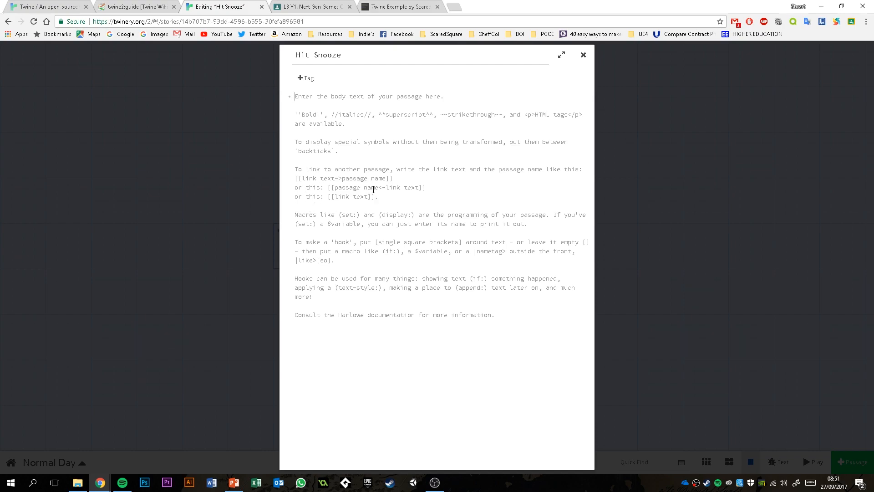
click(583, 55)
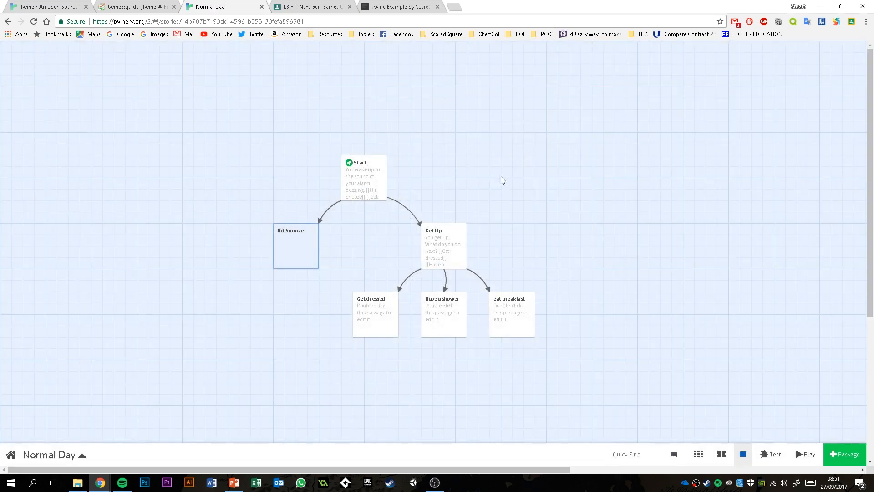
double_click(302, 245)
key(ctrl+v)
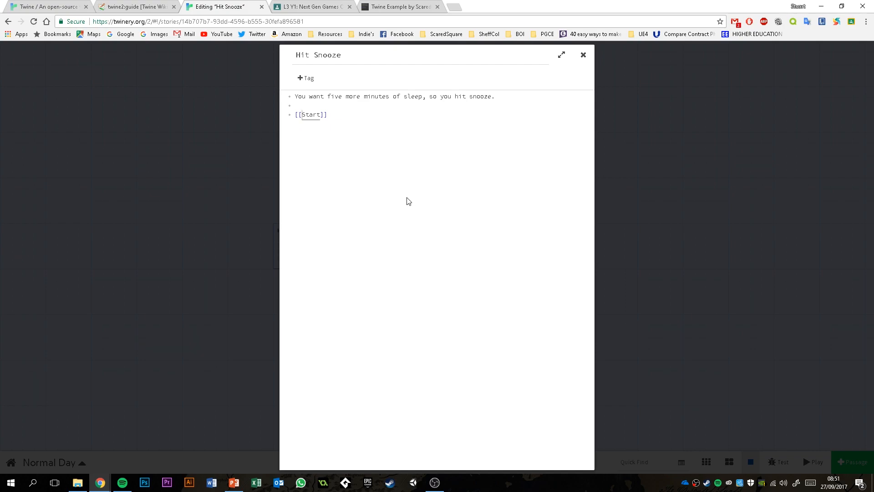
- Change the Hit Snooze passage's link to [[Go Back to sleep|Start]] and close the editor
text(|)
drag(306, 117, 303, 117)
click(301, 118)
text(Go Back to sleep)
click(407, 150)
drag(359, 115, 296, 112)
click(358, 135)
click(584, 55)
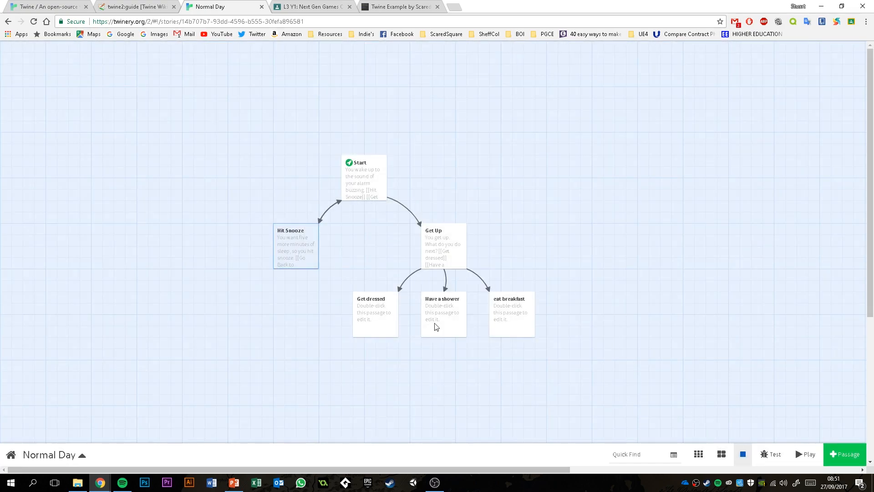
- Play the story, follow Hit Snooze and its Go Back to sleep link, and return to the story map
mouse_move(304, 256)
mouse_down()
mouse_move(279, 243)
mouse_move(269, 254)
mouse_move(295, 250)
mouse_up()
click(806, 458)
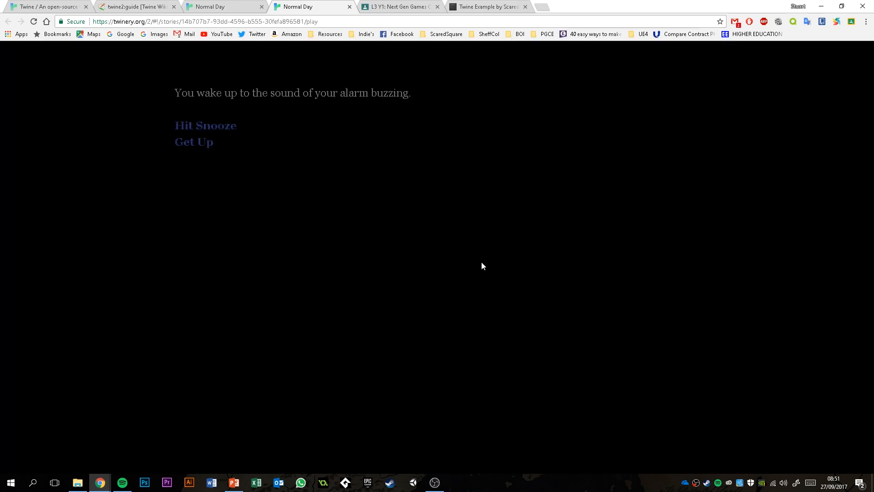
click(203, 127)
click(224, 130)
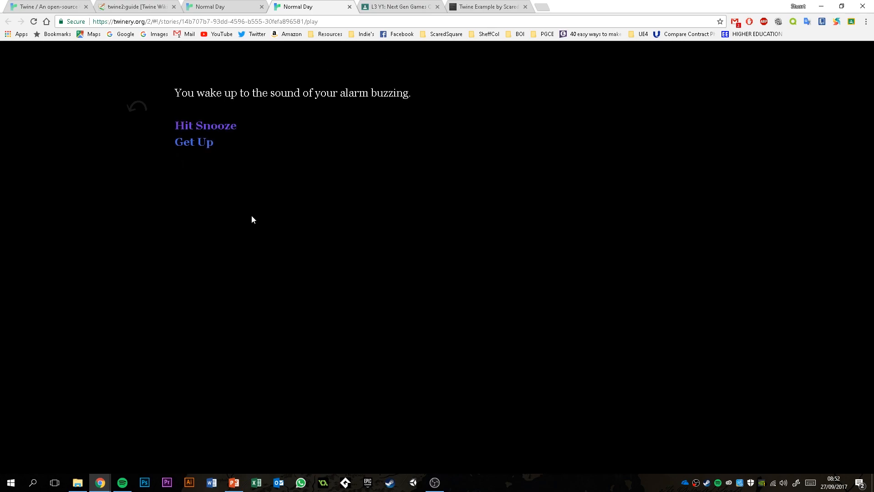
click(214, 6)
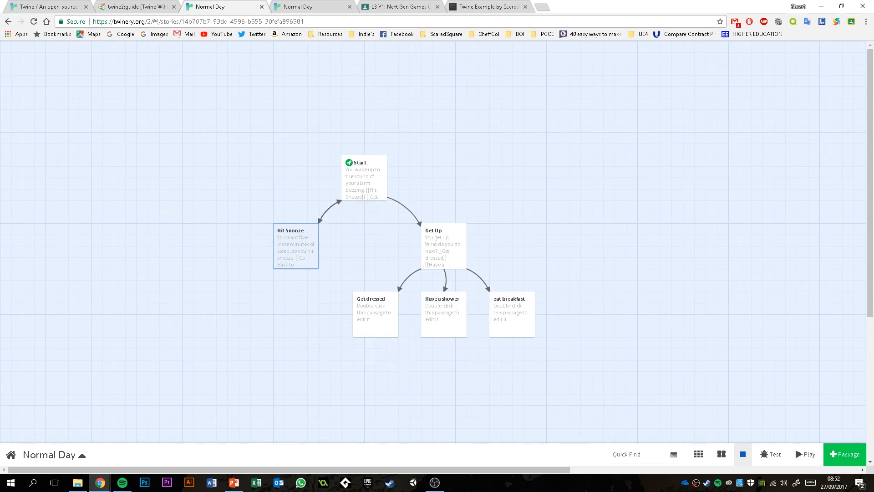
- Review the text and links of the Get Up, Start and Hit Snooze passages
key(alt+Tab)
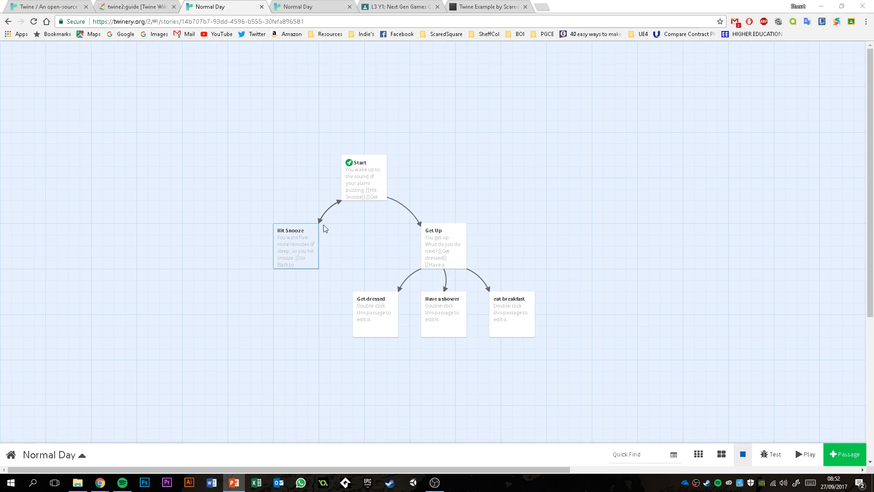
mouse_move(344, 197)
double_click(447, 250)
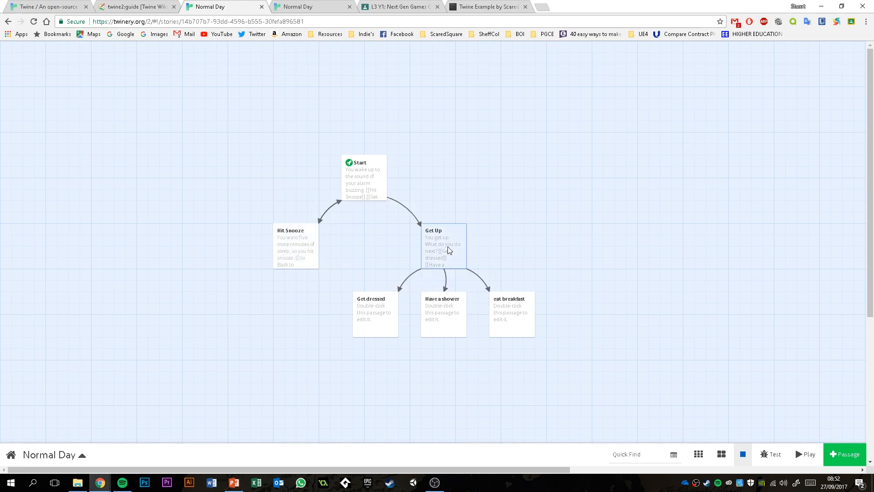
click(583, 55)
double_click(359, 181)
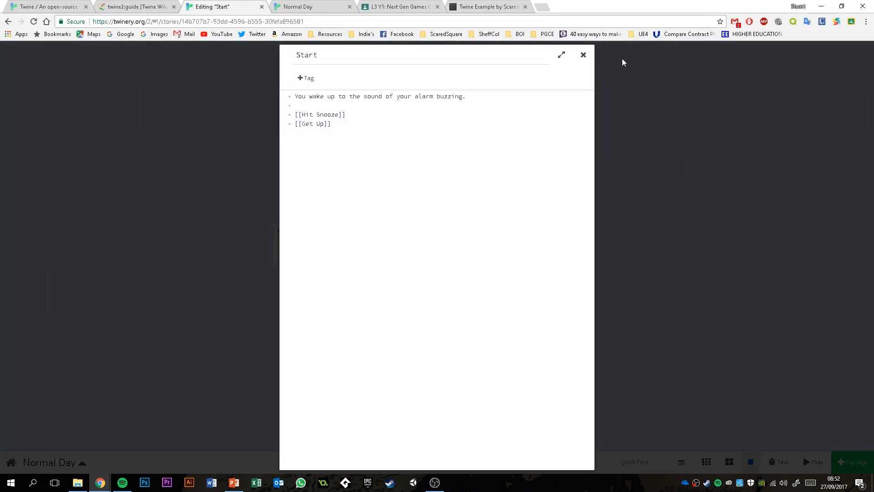
click(583, 55)
double_click(304, 248)
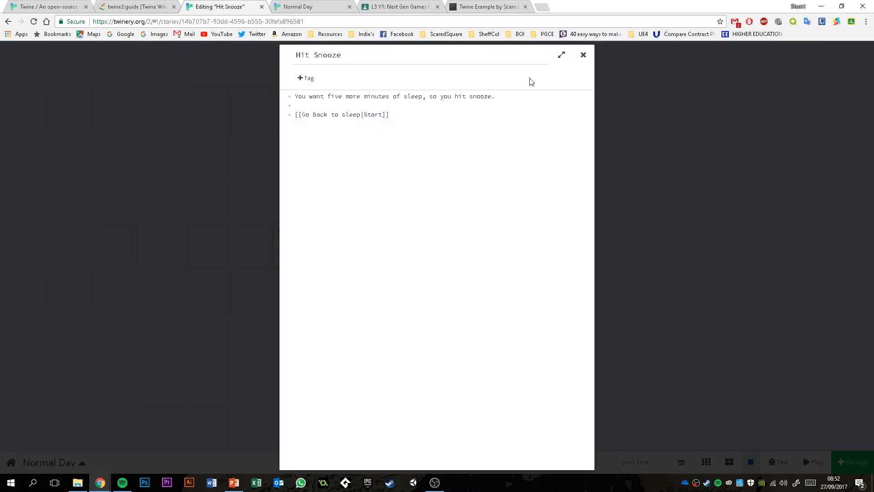
click(583, 54)
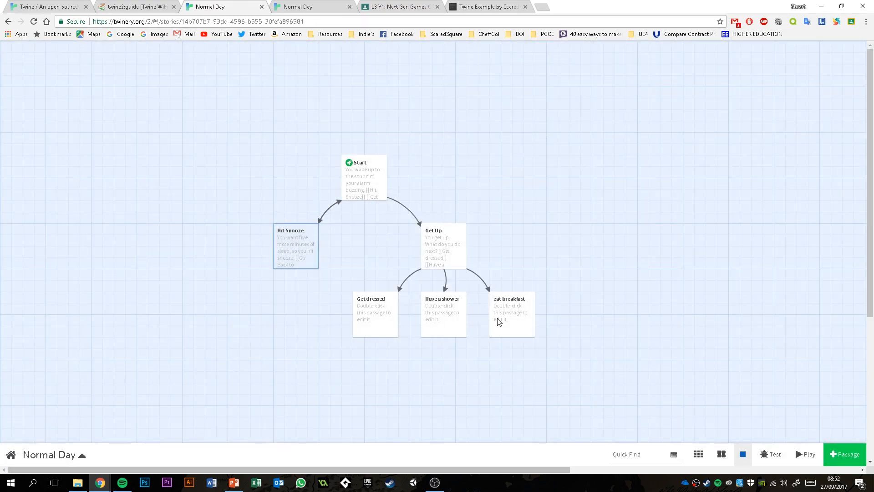
- Reposition the eat breakfast passage and replace its text with "Someone poisoned your toast" and "Game Over" on separate lines
mouse_move(459, 325)
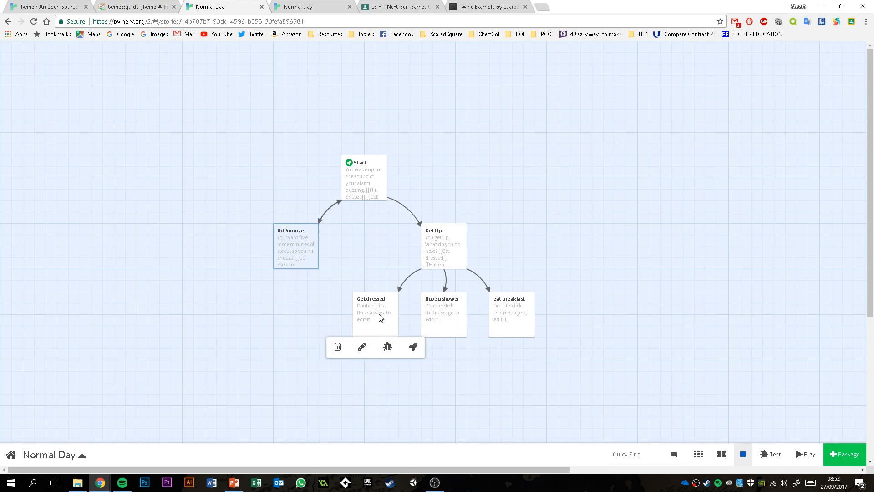
drag(523, 330, 523, 287)
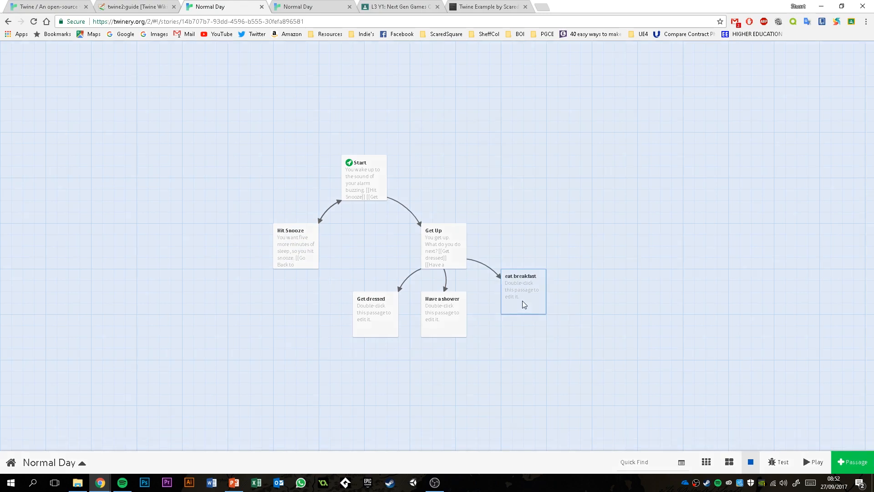
double_click(524, 302)
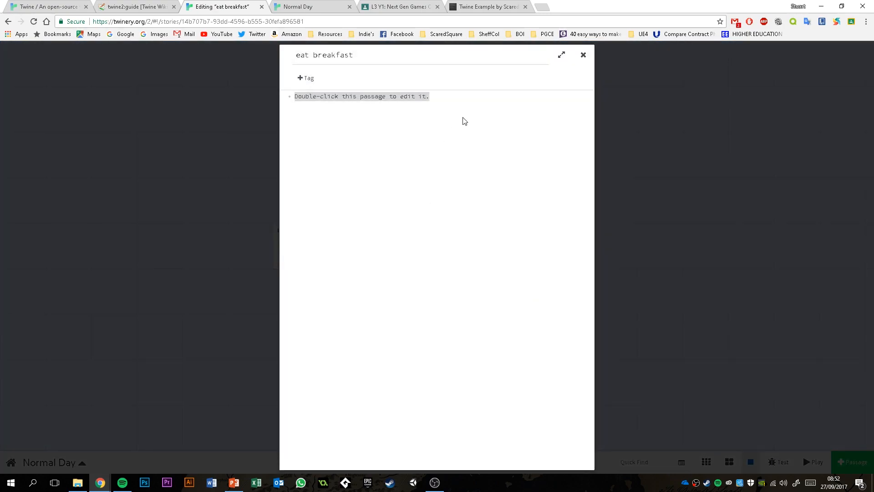
text(You)
key(BackSpace)
key(BackSpace)
key(BackSpace)
text(Someone poiso)
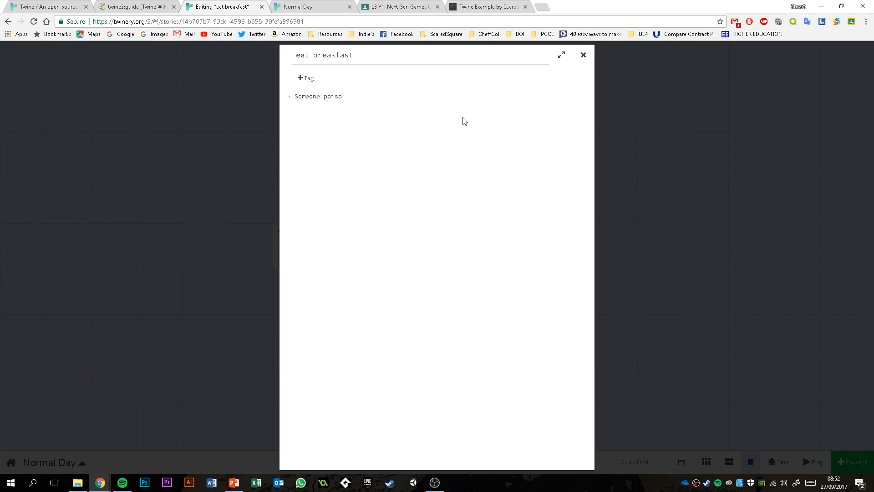
text(ned your toast)
key(Return)
key(Return)
text(Game Over)
key(Return)
click(583, 54)
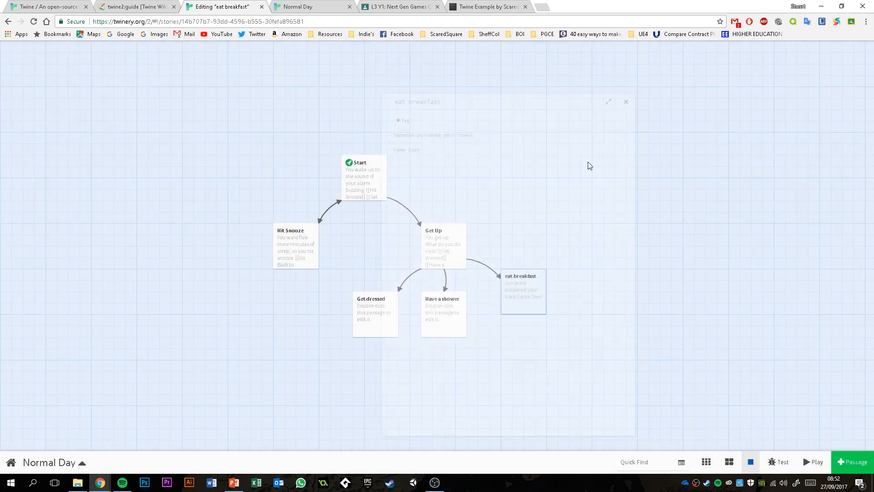
- Place the eat breakfast passage level with Get Up and add the link [[Restart Game|Start]] below its Game Over text
drag(516, 302, 569, 258)
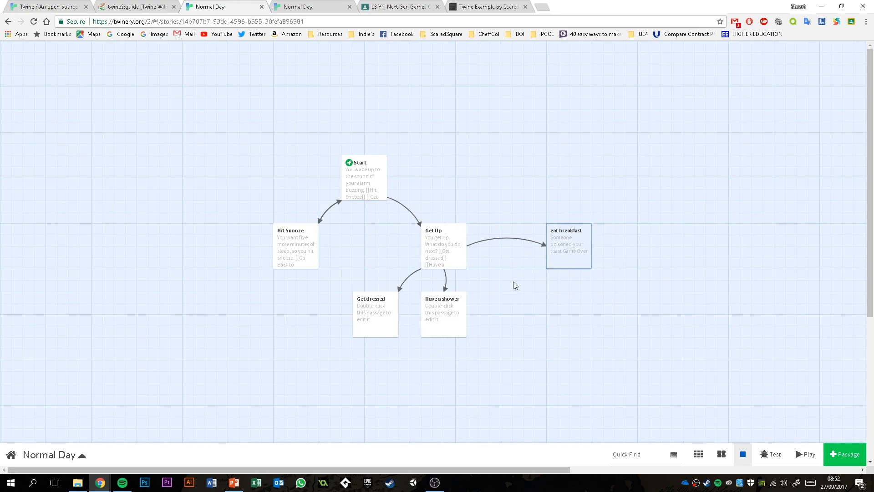
mouse_move(534, 236)
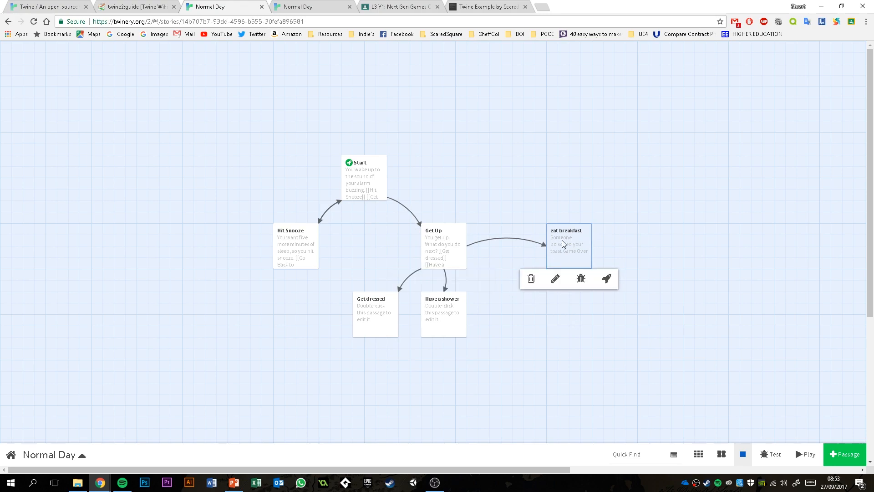
double_click(585, 247)
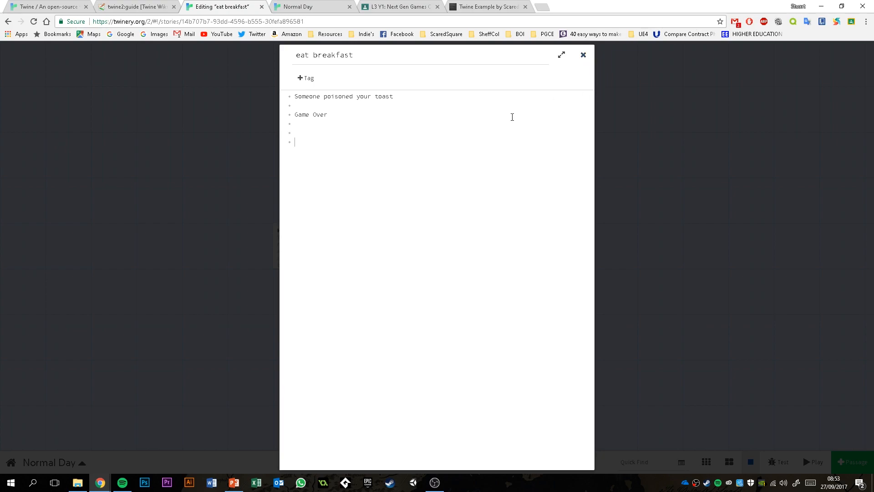
text([[Restart Game|Start)
click(584, 55)
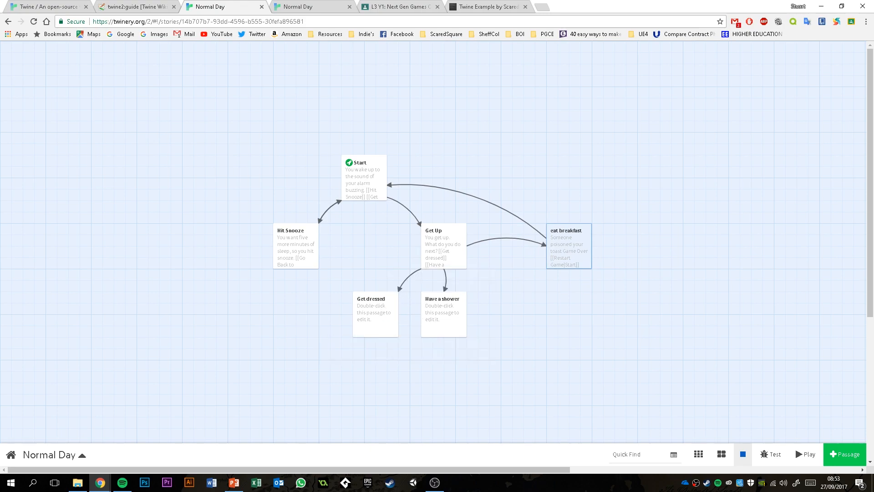
- Turn the word "sound" in the Start passage's opening sentence into the link [[sound]] and close the editor
double_click(367, 187)
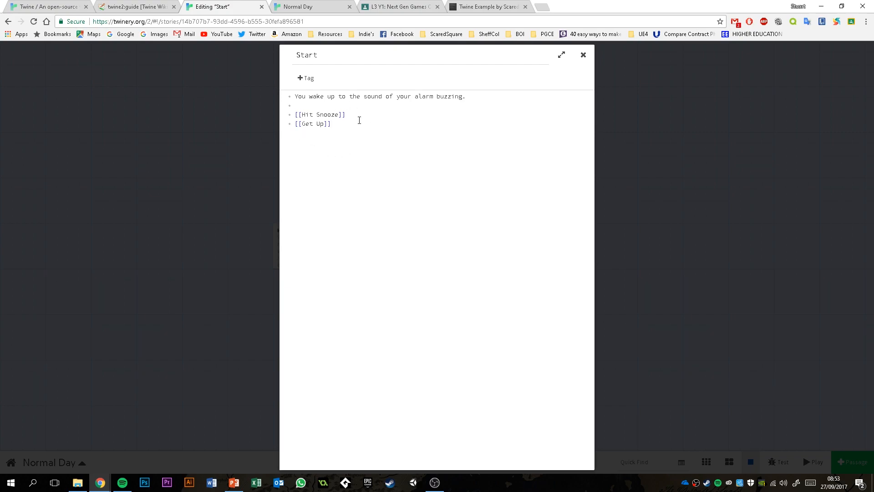
drag(468, 94, 261, 100)
click(427, 102)
text([[)
text(]])
click(583, 55)
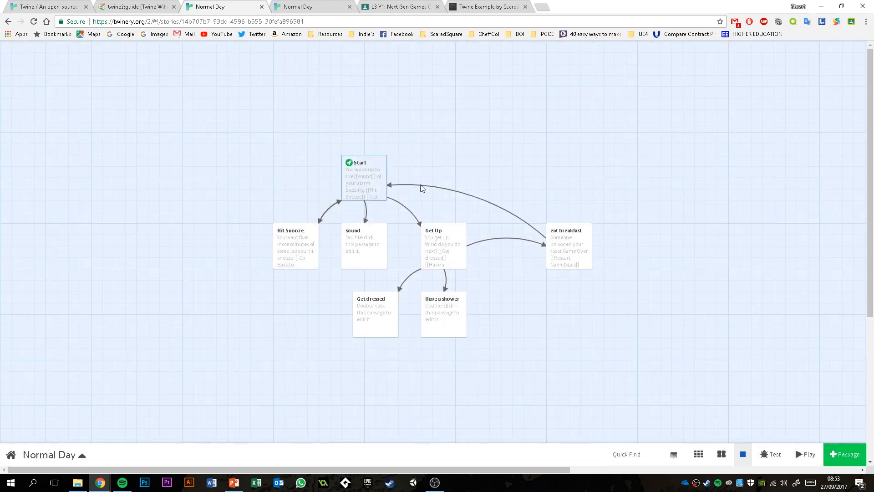
- Move the new sound passage above Start and write "The sound is awful. You just want it to stop." in it
drag(371, 242, 436, 106)
double_click(427, 111)
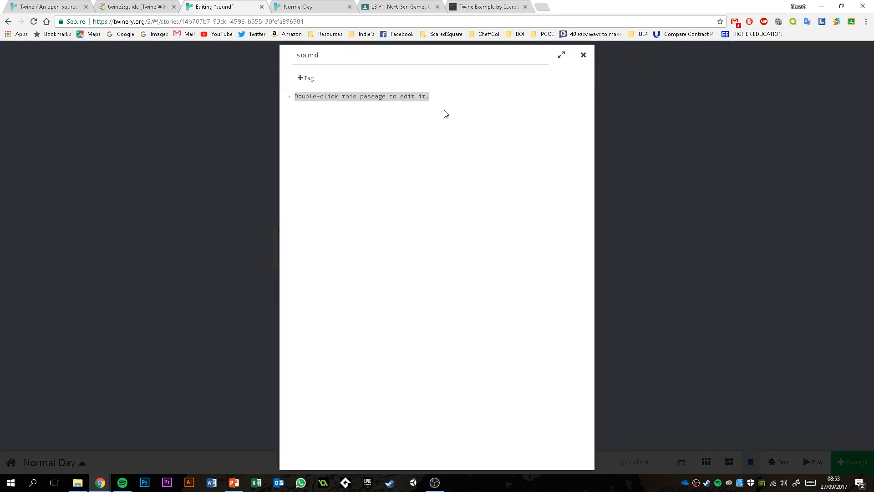
text(The sound)
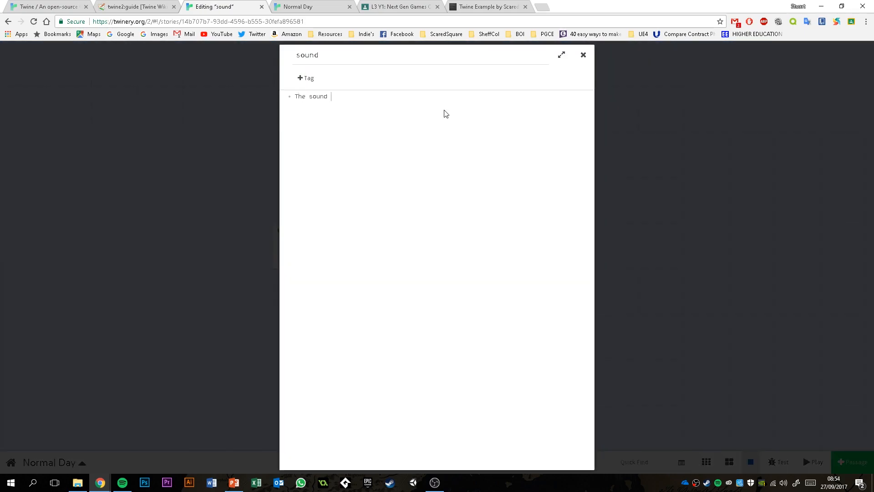
text( is)
text(u just want it to stop.)
click(583, 56)
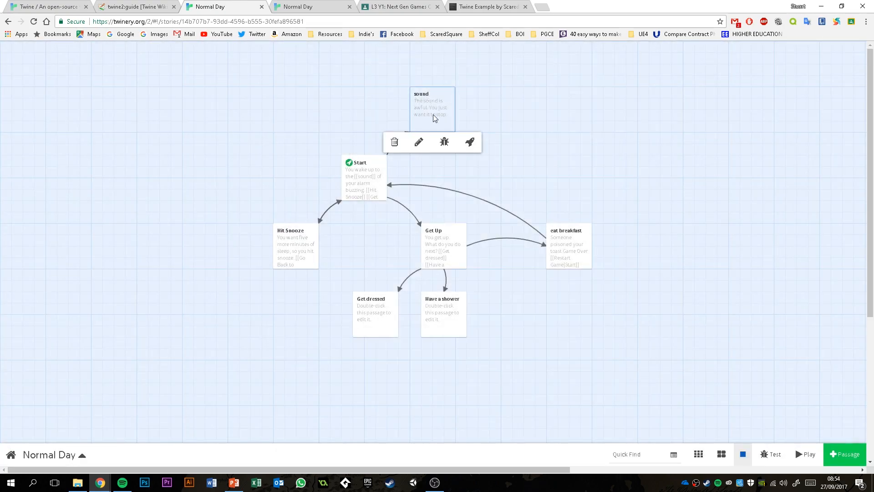
- Copy the Hit Snooze and Get Up links from Start into the sound passage, and move that passage higher above Start
double_click(384, 177)
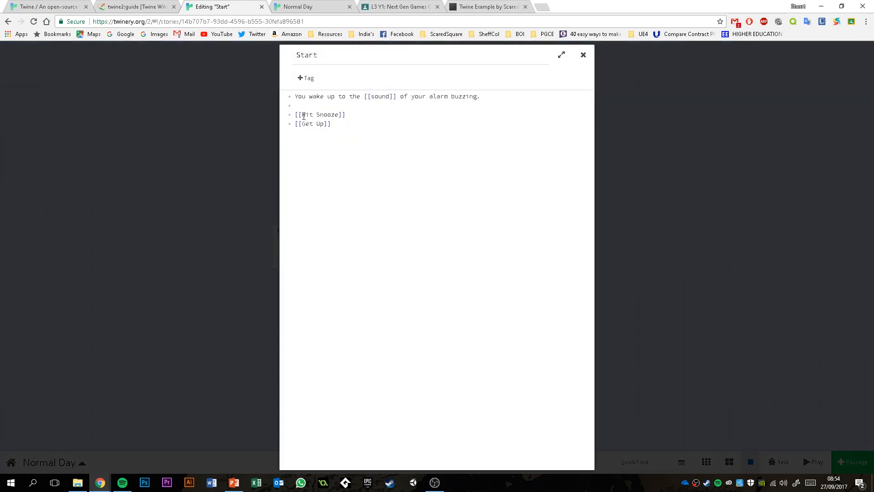
drag(340, 124, 288, 115)
key(ctrl+c)
click(583, 54)
double_click(439, 113)
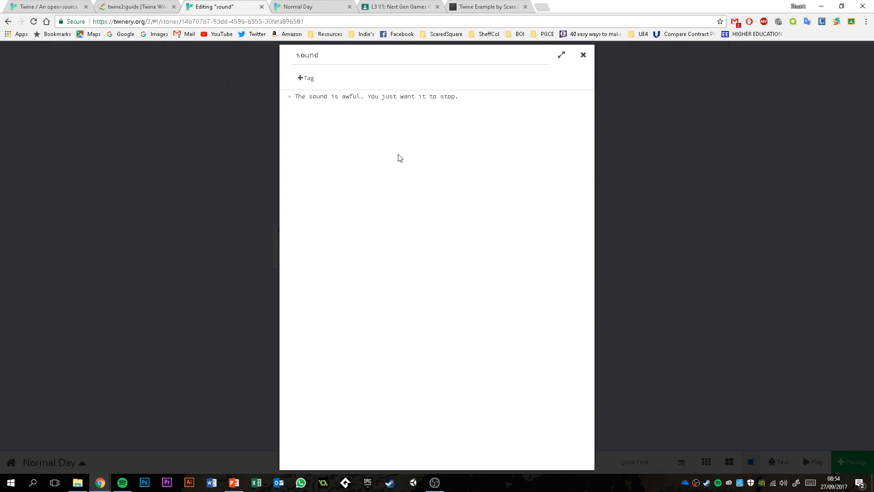
key(Return)
key(ctrl+v)
click(583, 55)
drag(422, 113, 365, 87)
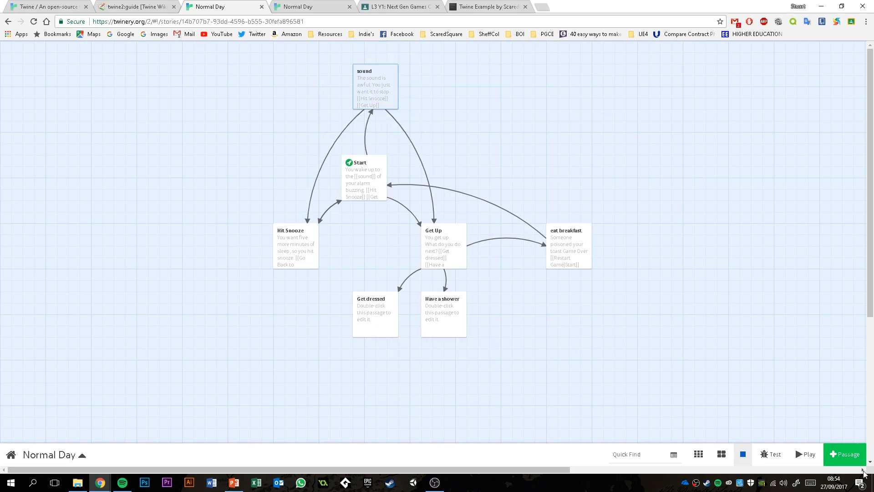
- Close the outdated playthrough, play the updated story and follow the sound link in the opening sentence
click(805, 455)
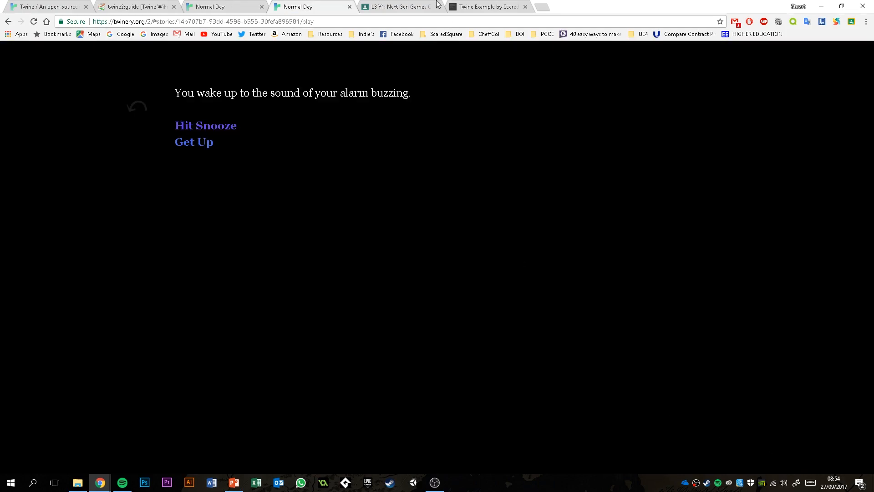
click(350, 7)
click(805, 454)
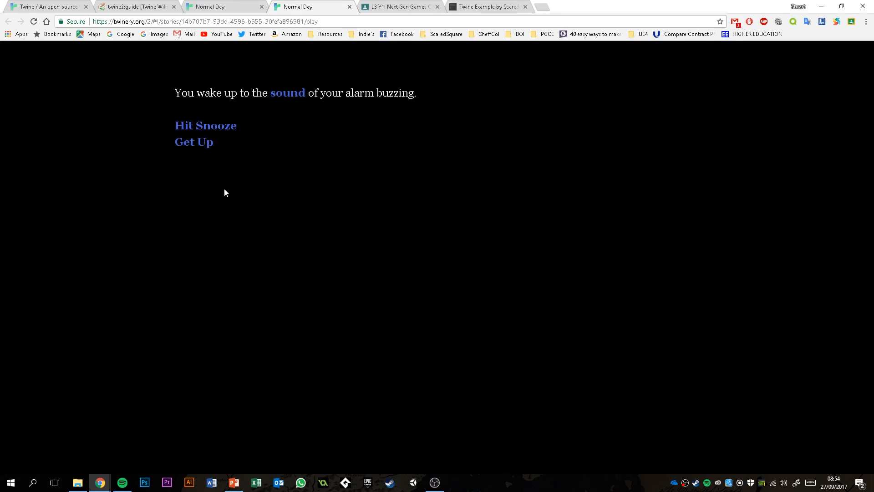
drag(174, 93, 397, 93)
click(287, 97)
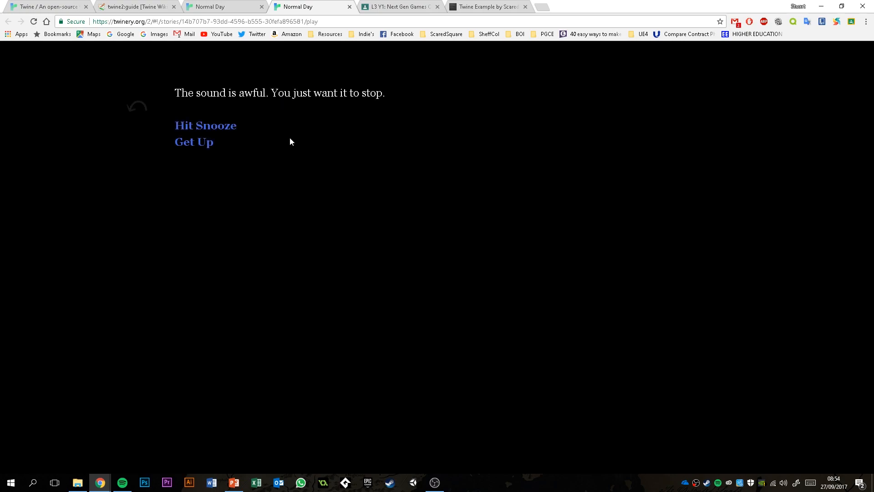
- Test the story by following Hit Snooze, Go Back to sleep, Get Up, eat breakfast and Restart Game
click(200, 127)
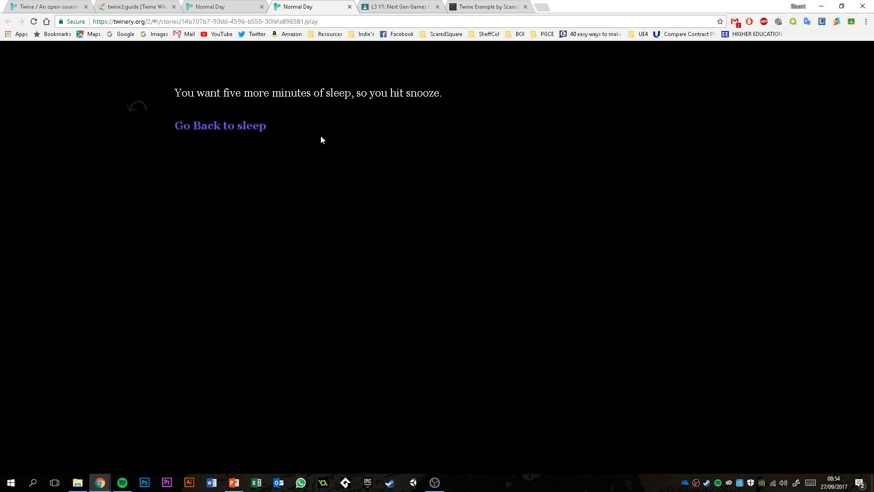
click(209, 130)
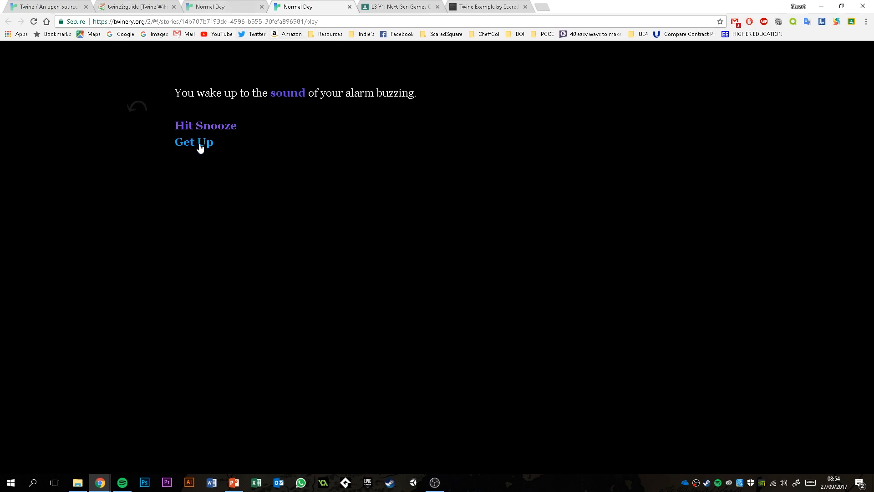
click(185, 145)
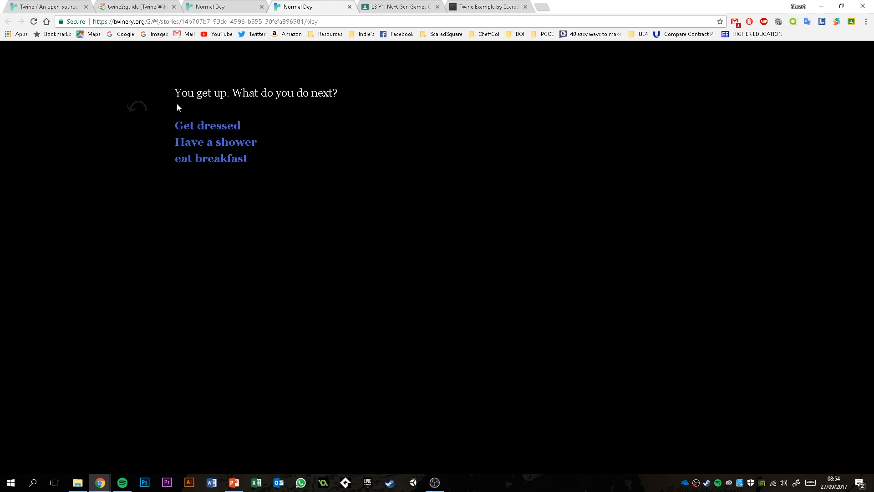
click(190, 162)
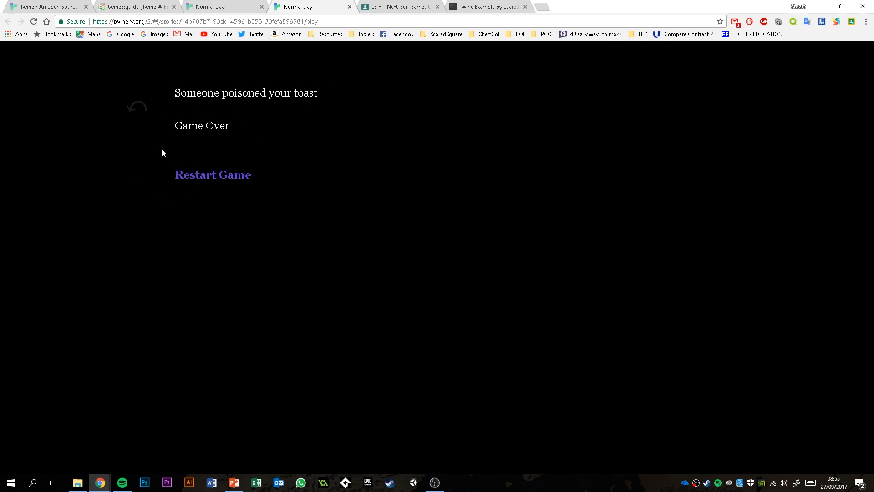
click(191, 174)
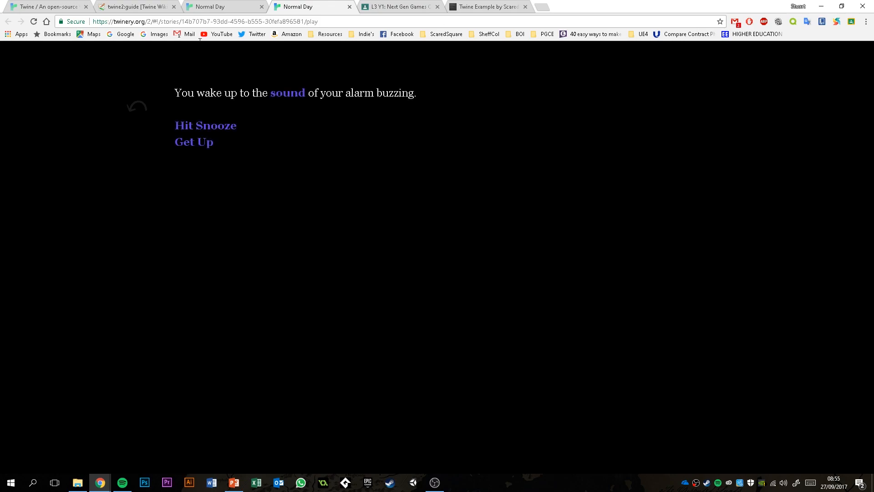
- Return to the story map and align the sound passage directly above Start
click(246, 7)
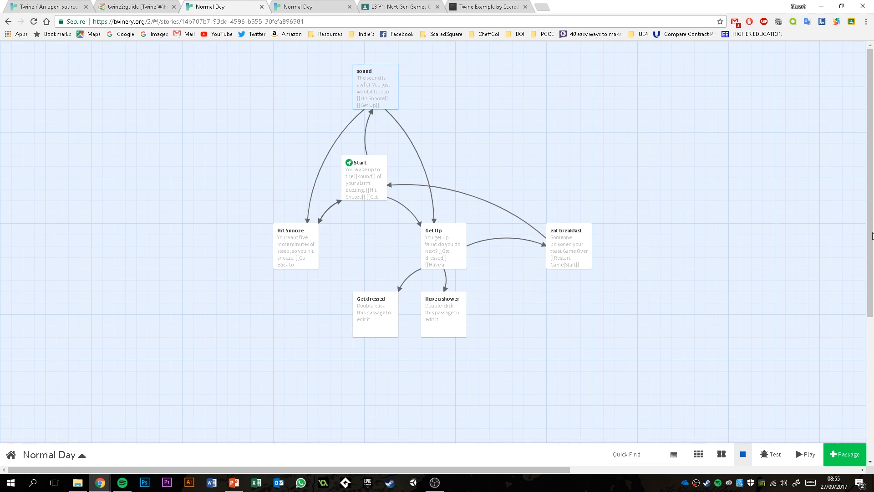
drag(387, 83, 364, 86)
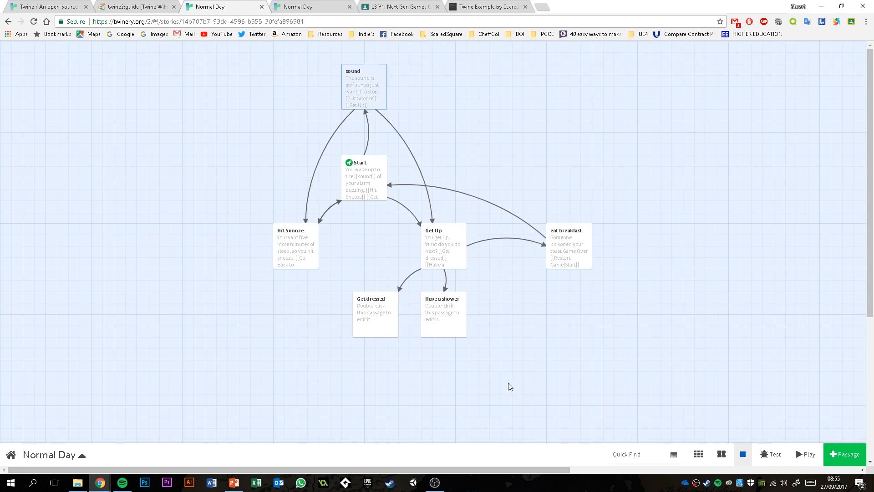
key(alt+Tab)
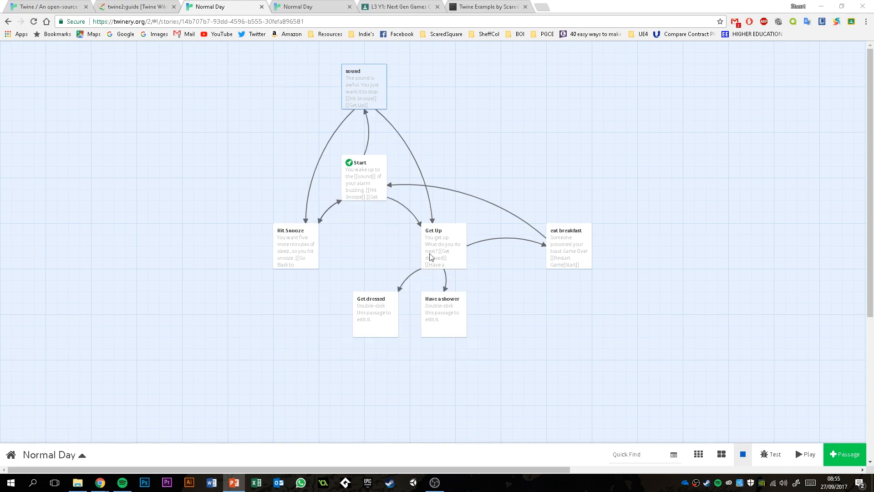
- Review the story map's linked passages and open the online story list from the Twine homepage
click(74, 2)
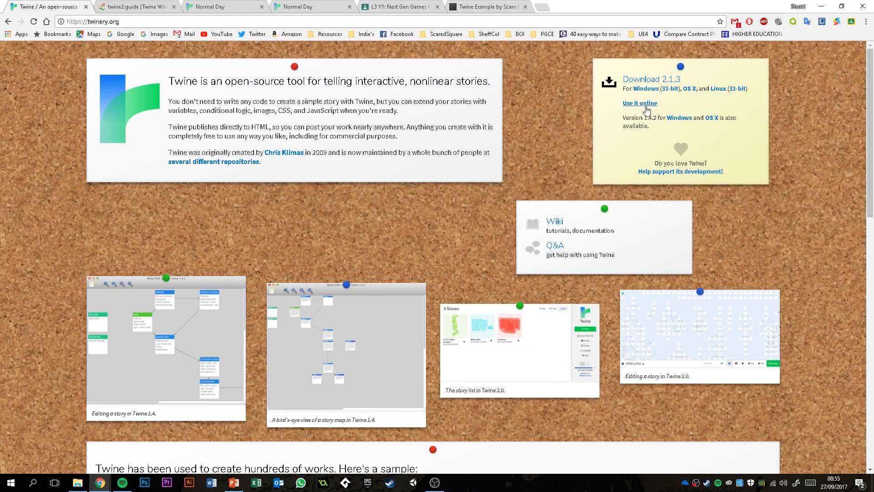
click(209, 6)
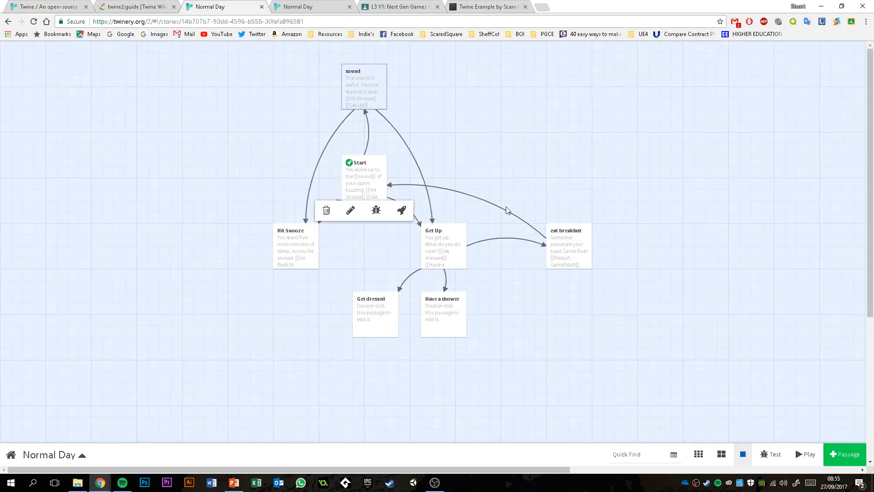
mouse_move(361, 83)
mouse_move(558, 235)
mouse_move(460, 252)
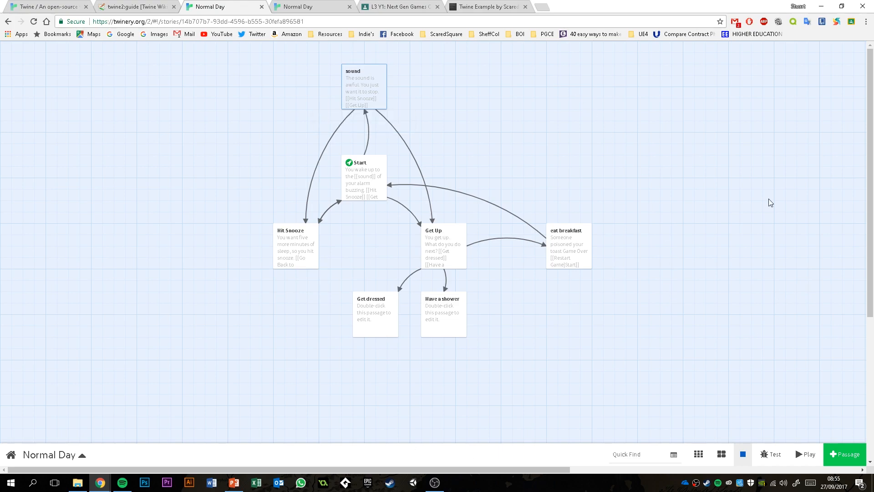
click(63, 6)
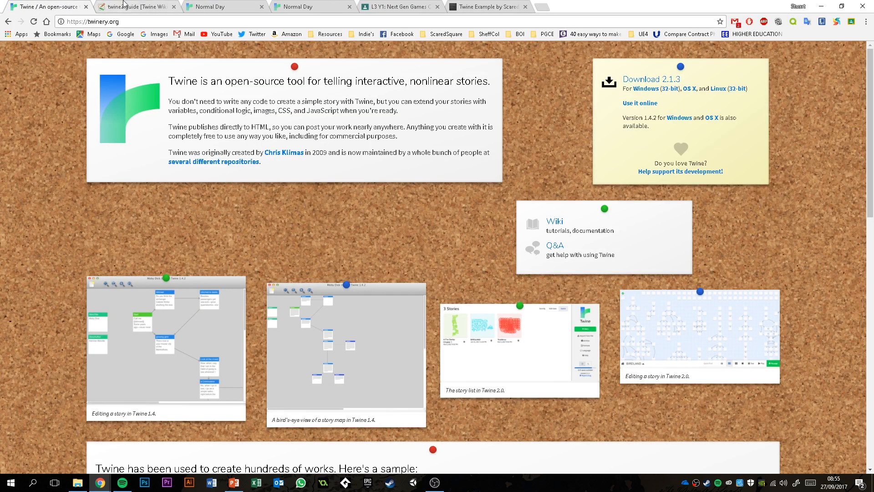
click(646, 104)
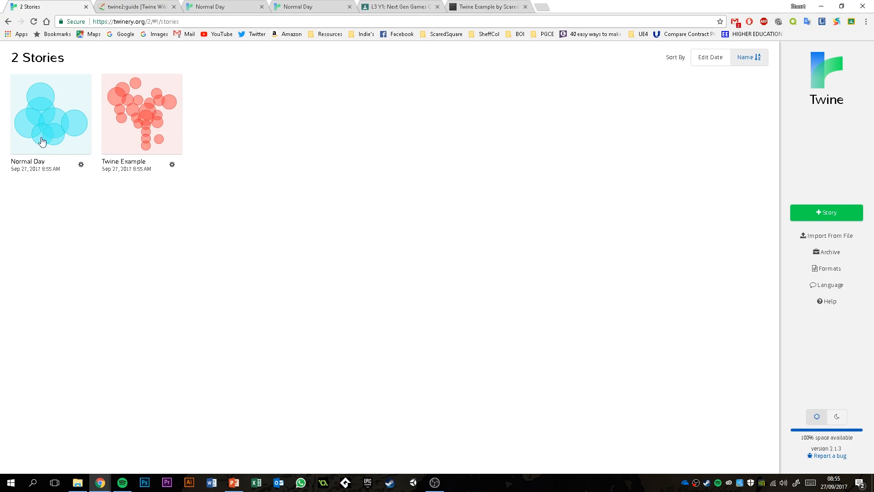
- Return to the Normal Day story map and publish the story to the Desktop as Normal Day.html
click(207, 11)
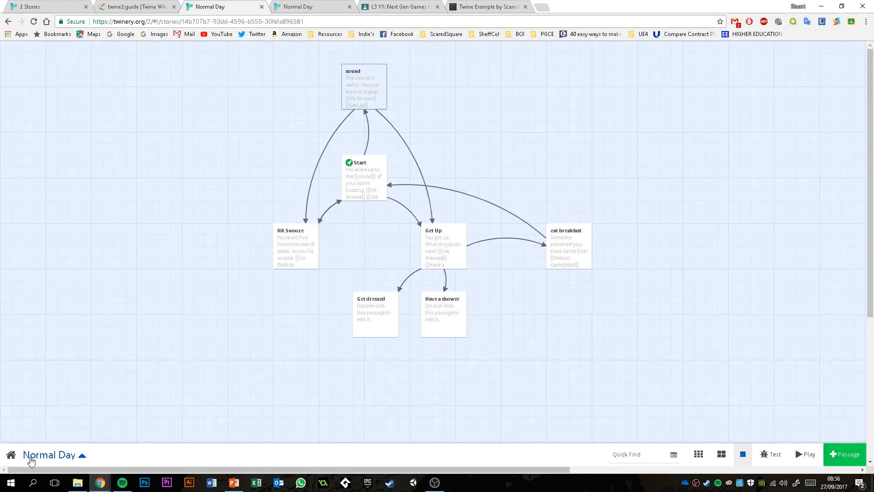
click(83, 456)
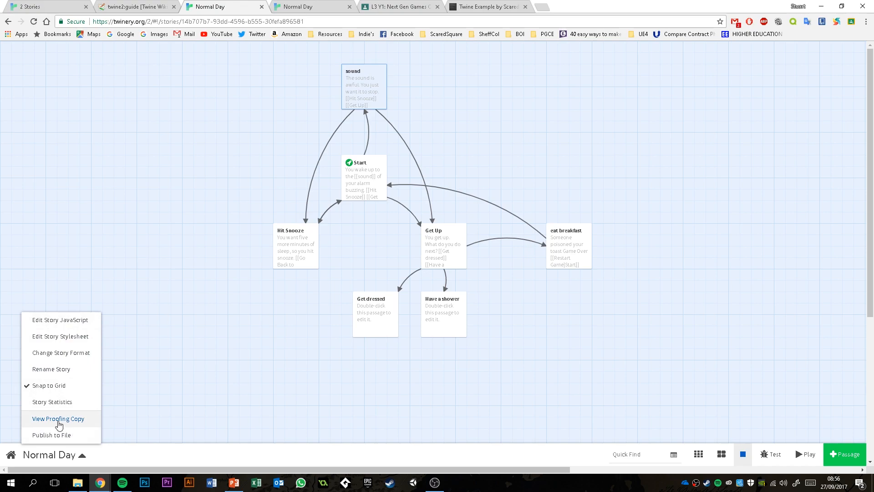
mouse_move(376, 307)
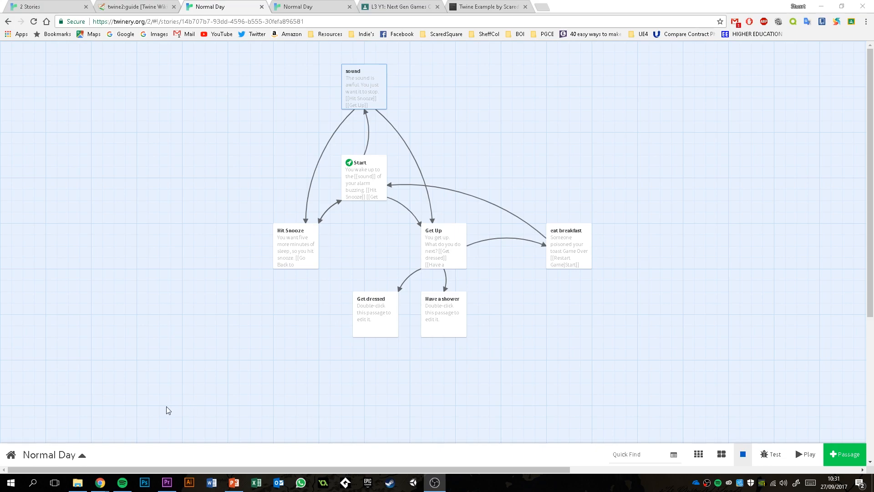
click(74, 456)
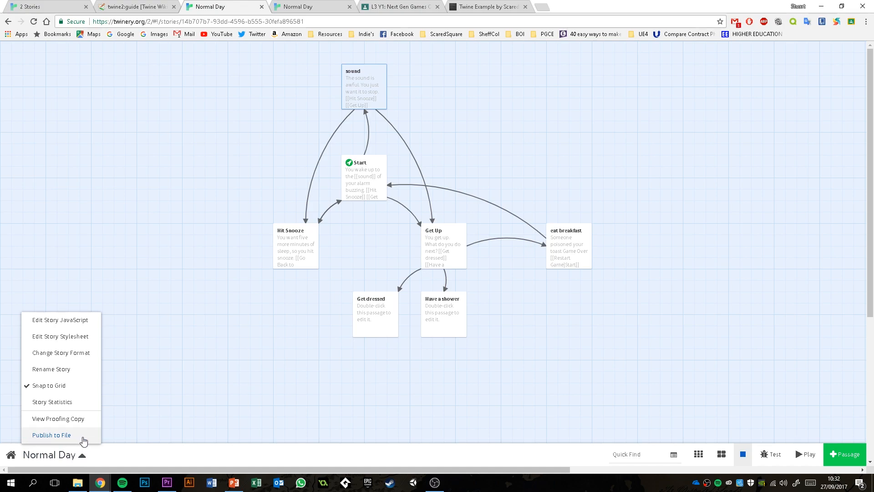
click(55, 437)
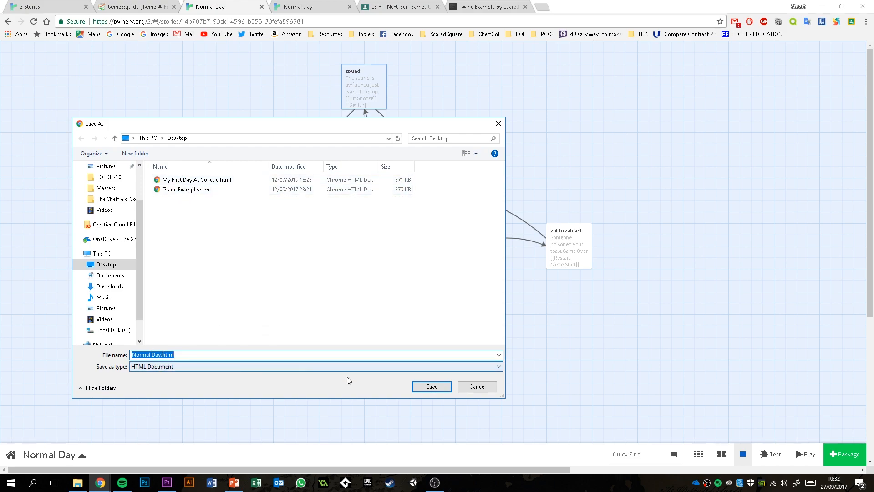
click(438, 387)
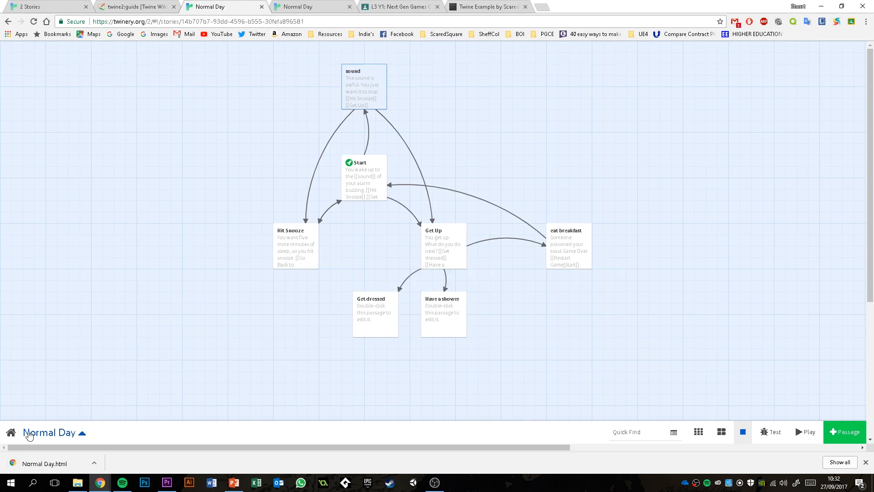
- Go back to the story list and import My First Day At College.html from the Desktop
click(10, 432)
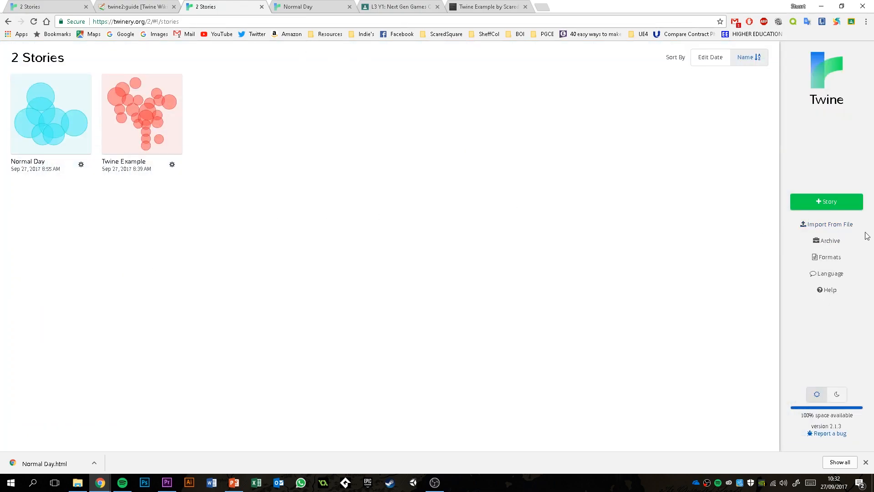
click(837, 226)
click(368, 82)
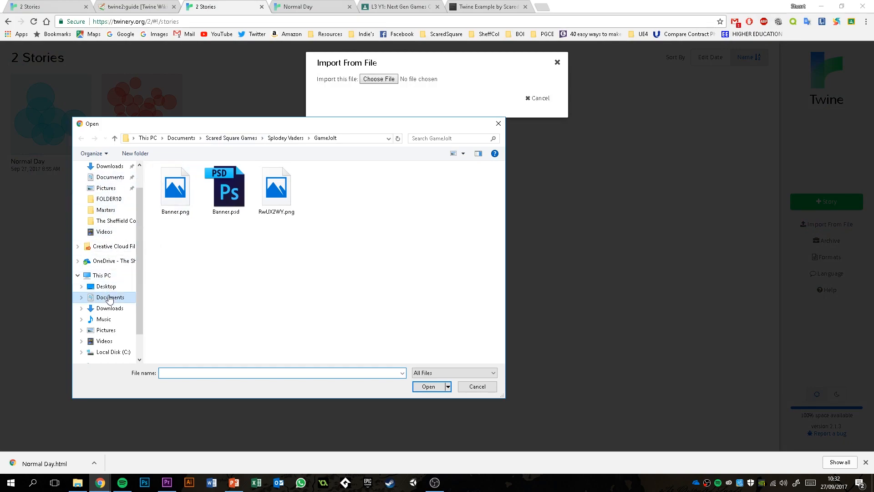
click(107, 287)
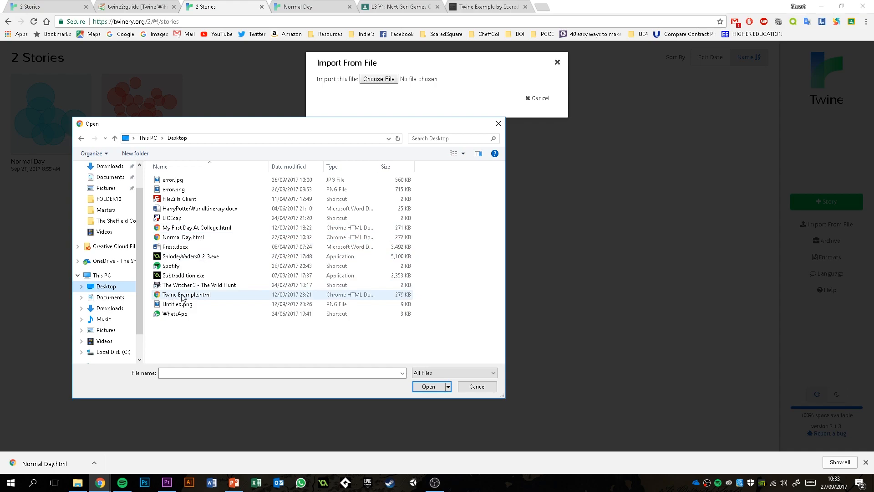
drag(148, 132, 286, 187)
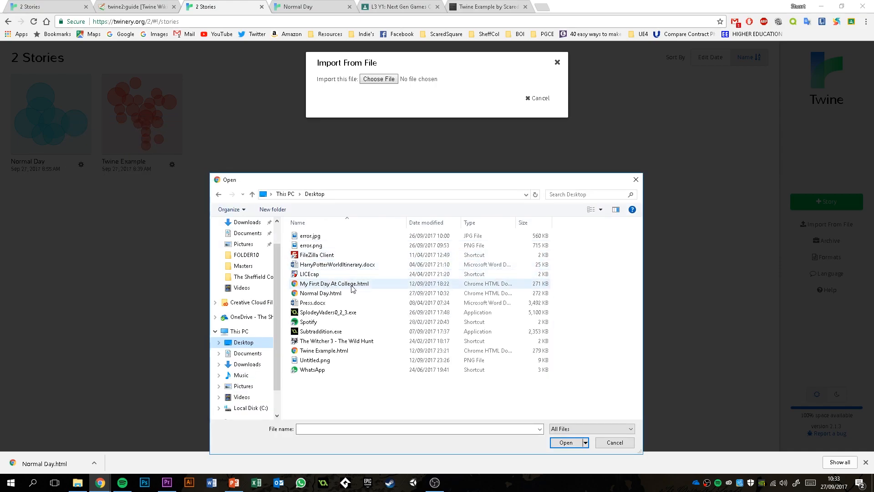
double_click(317, 283)
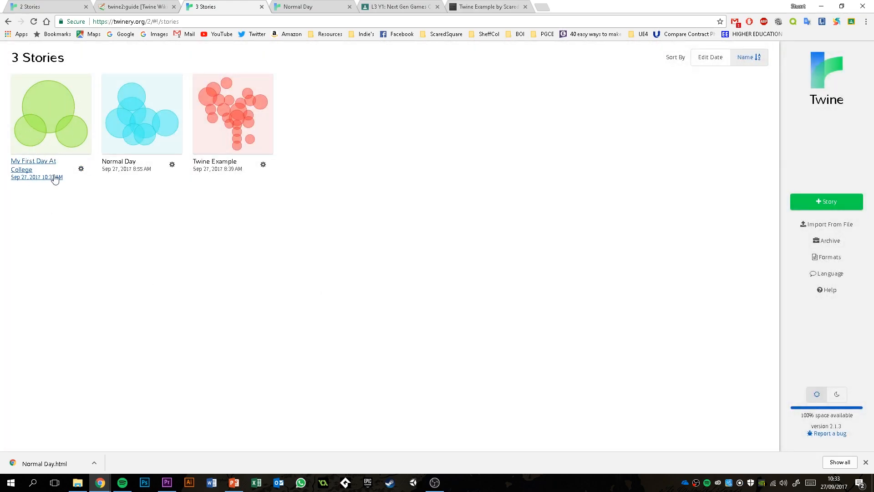
- Open the imported My First Day At College story, look over its story options and close them
click(49, 119)
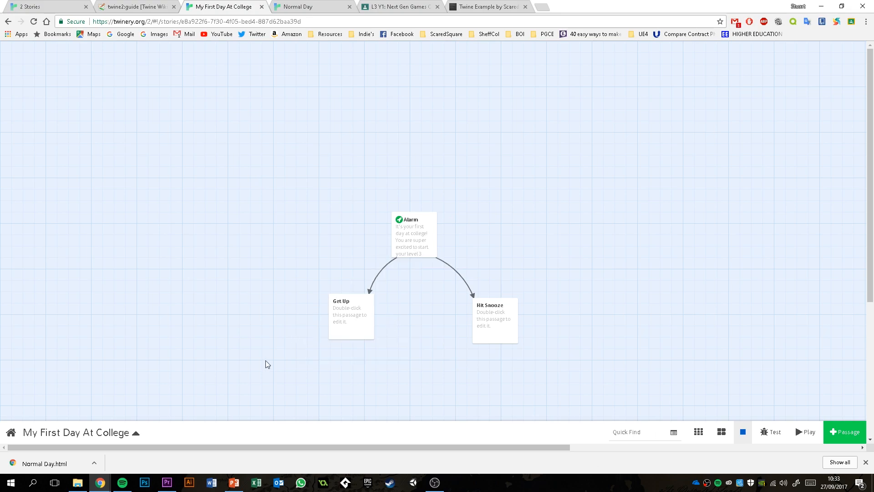
click(135, 434)
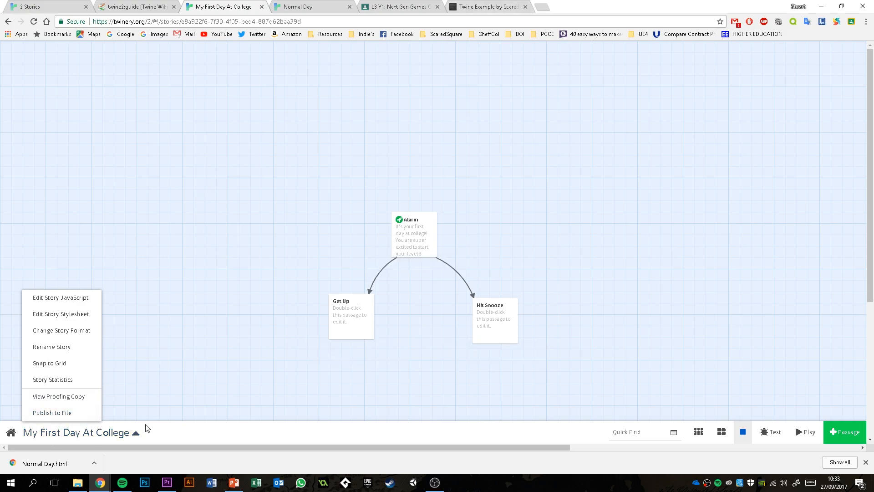
key(alt+Tab)
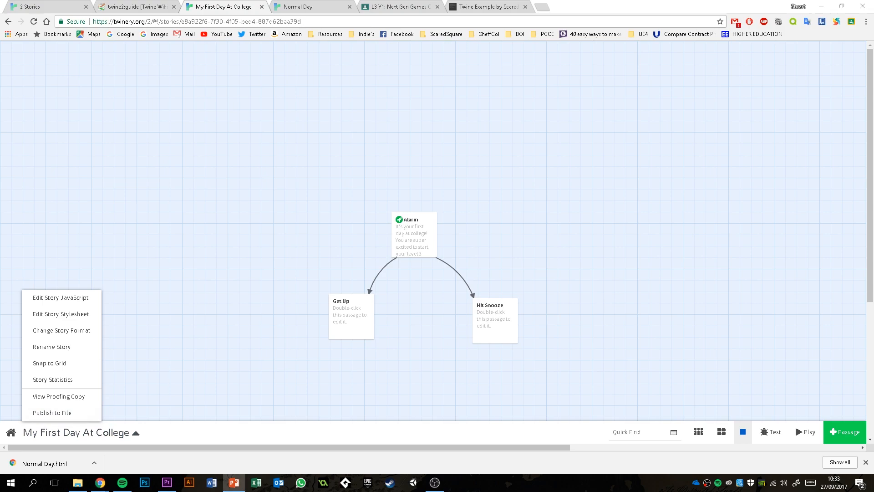
click(223, 381)
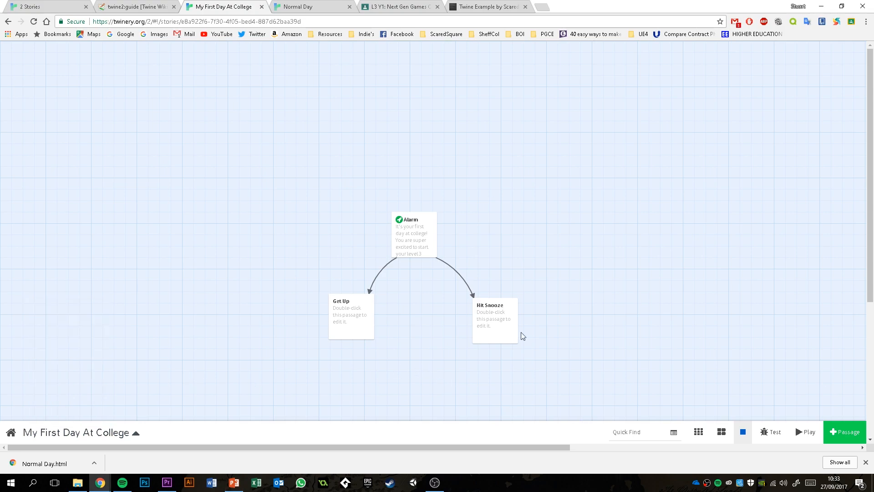